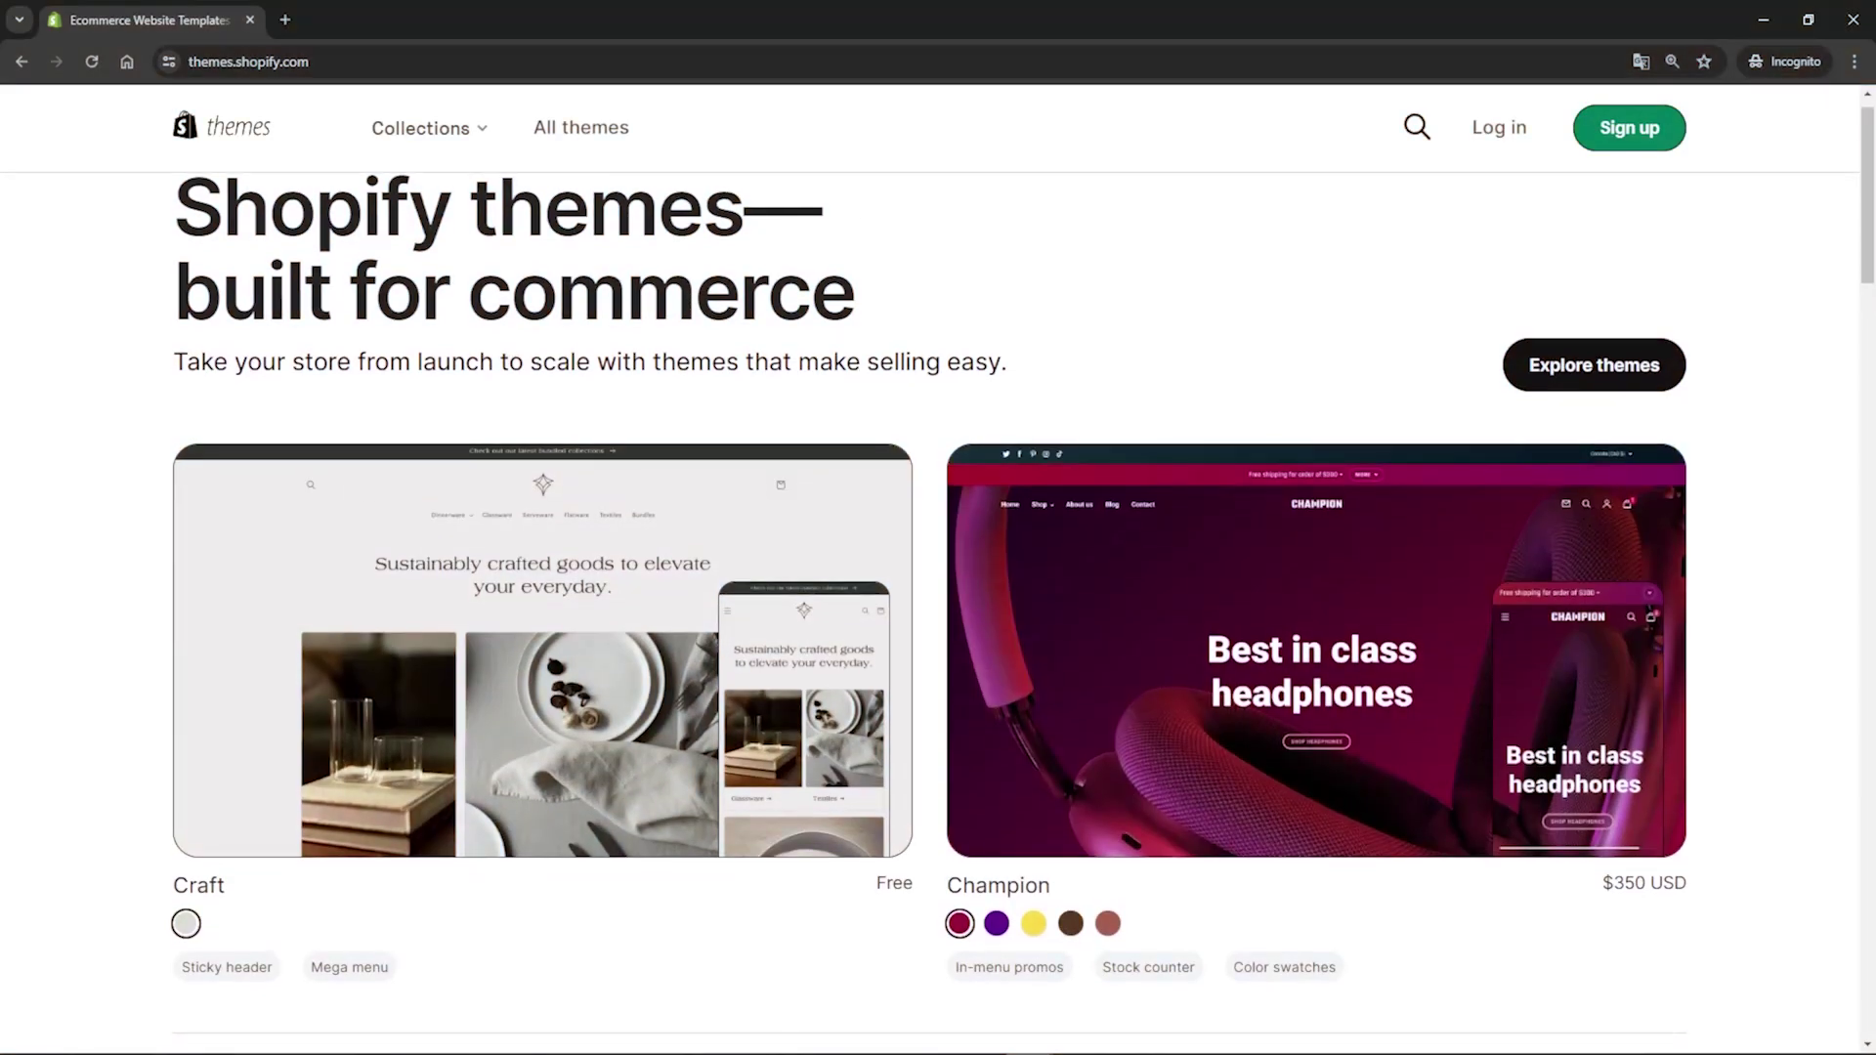
# - Scroll down the Shopify pages toward the $1 first-month free-trial sign-up offer
pyautogui.scroll(-1, 939, 586)
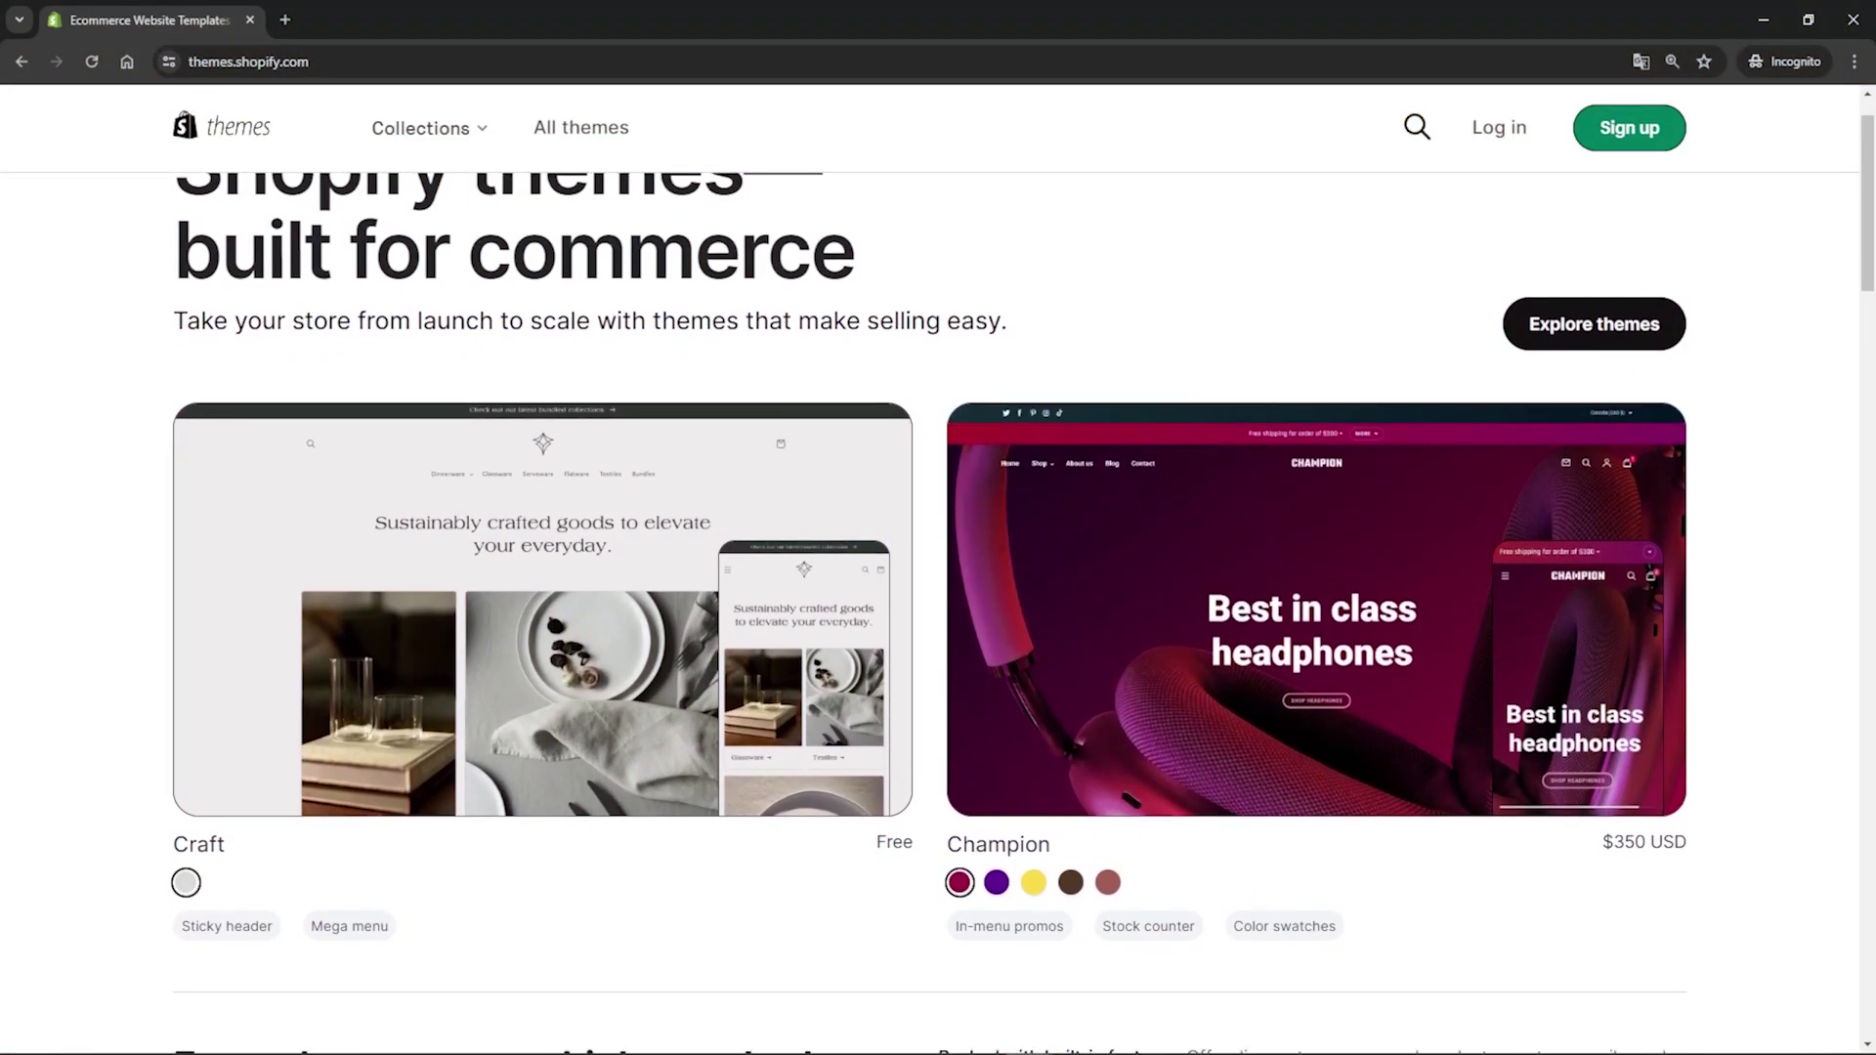
pyautogui.scroll(-1, 938, 586)
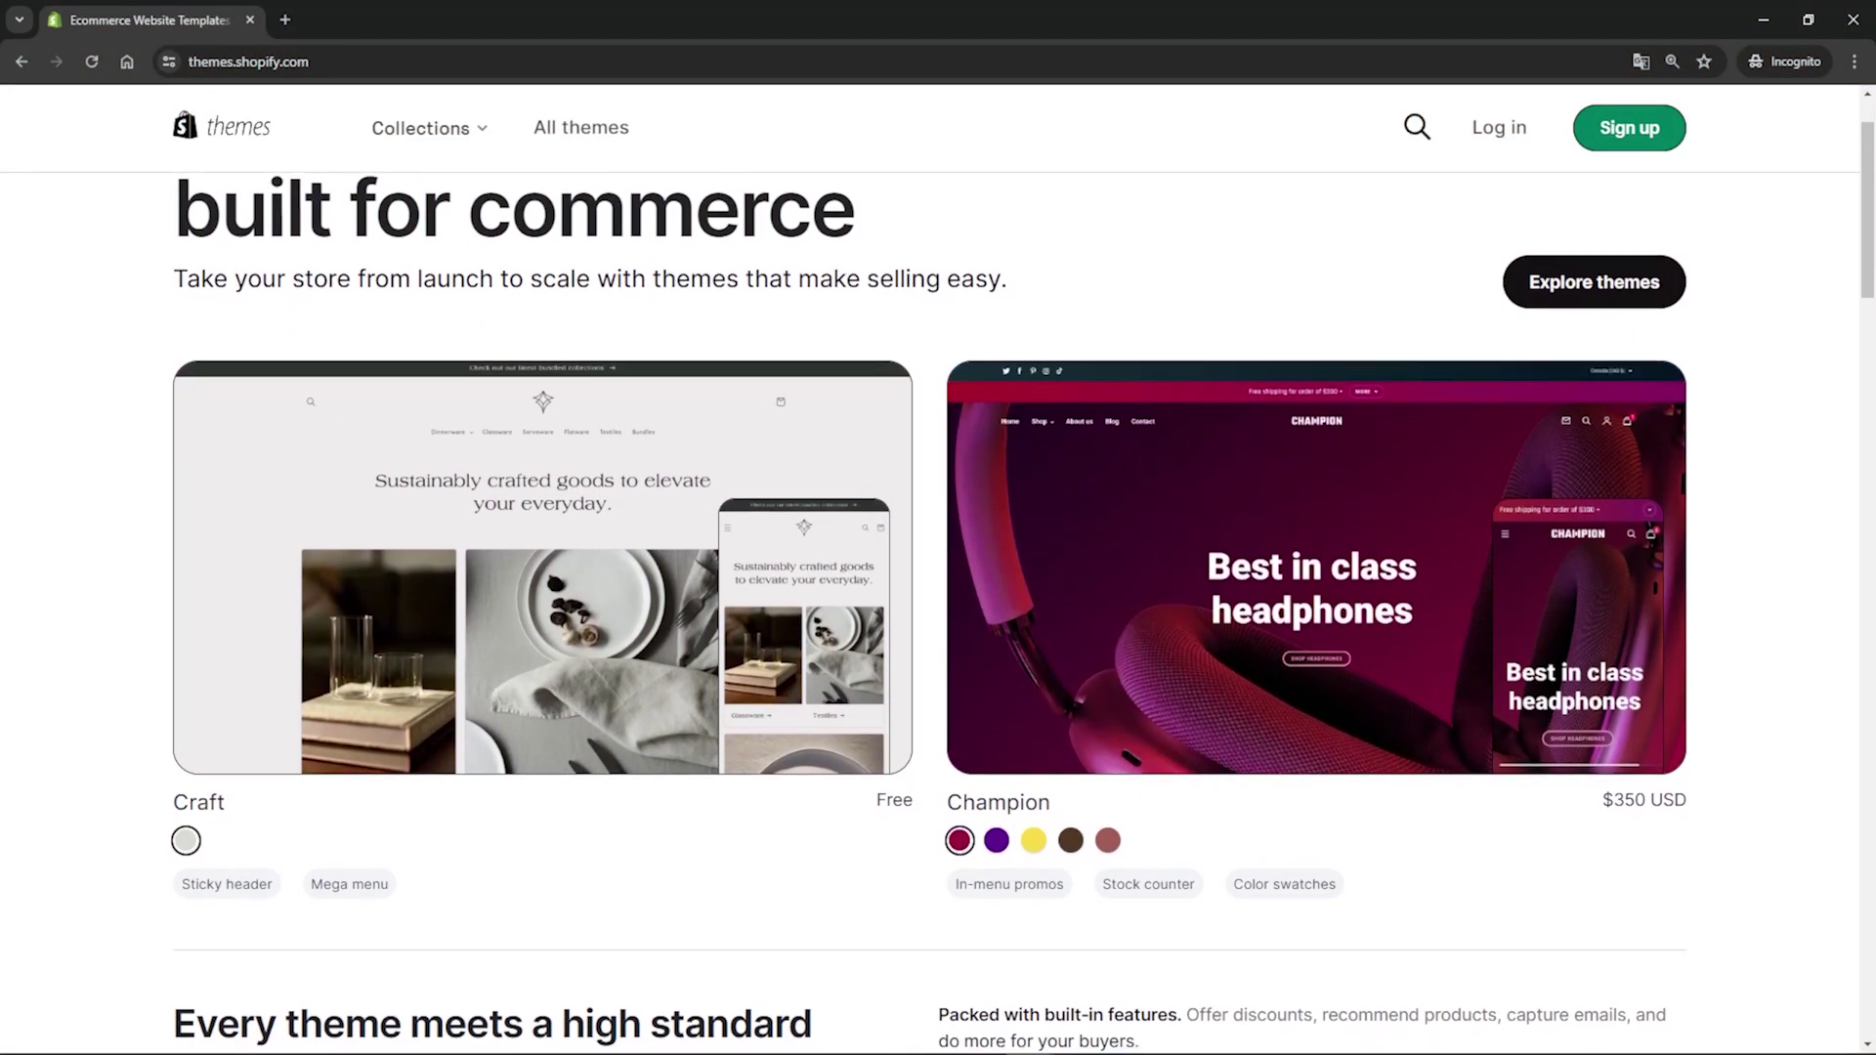
pyautogui.scroll(-1, 939, 587)
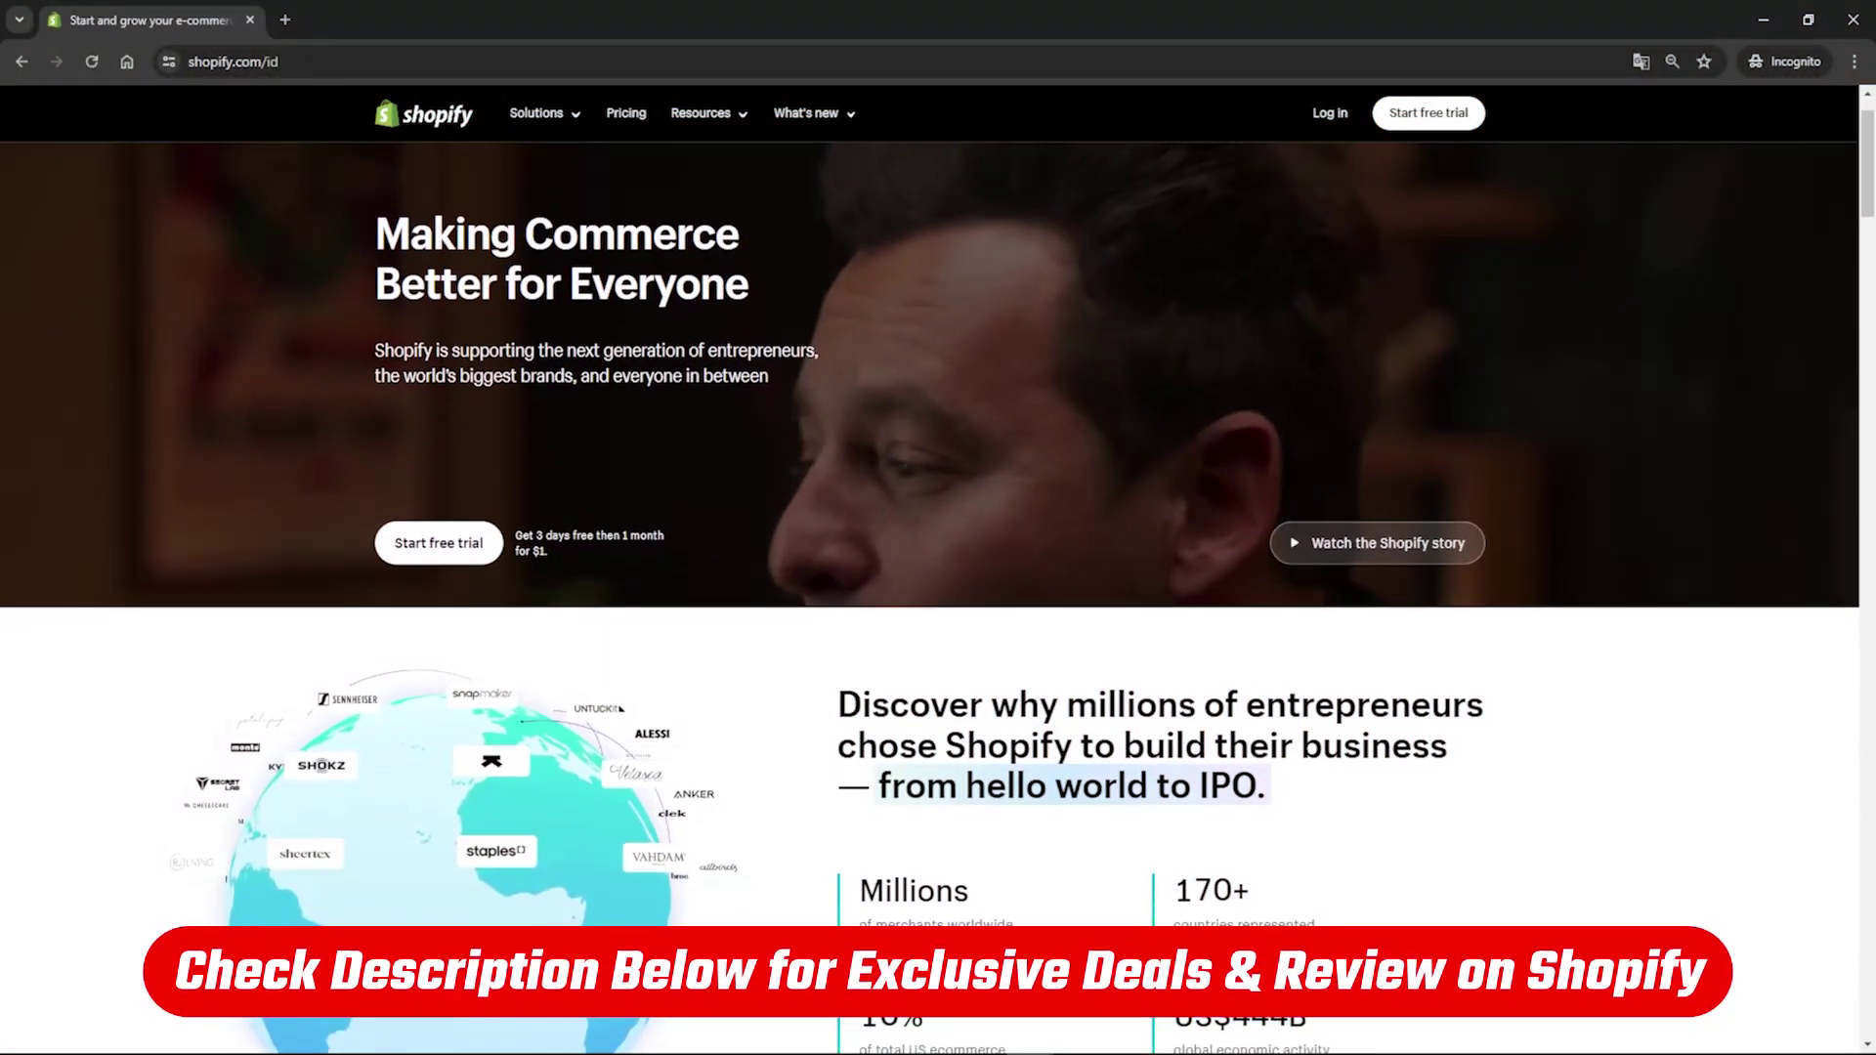
pyautogui.scroll(-1, 938, 586)
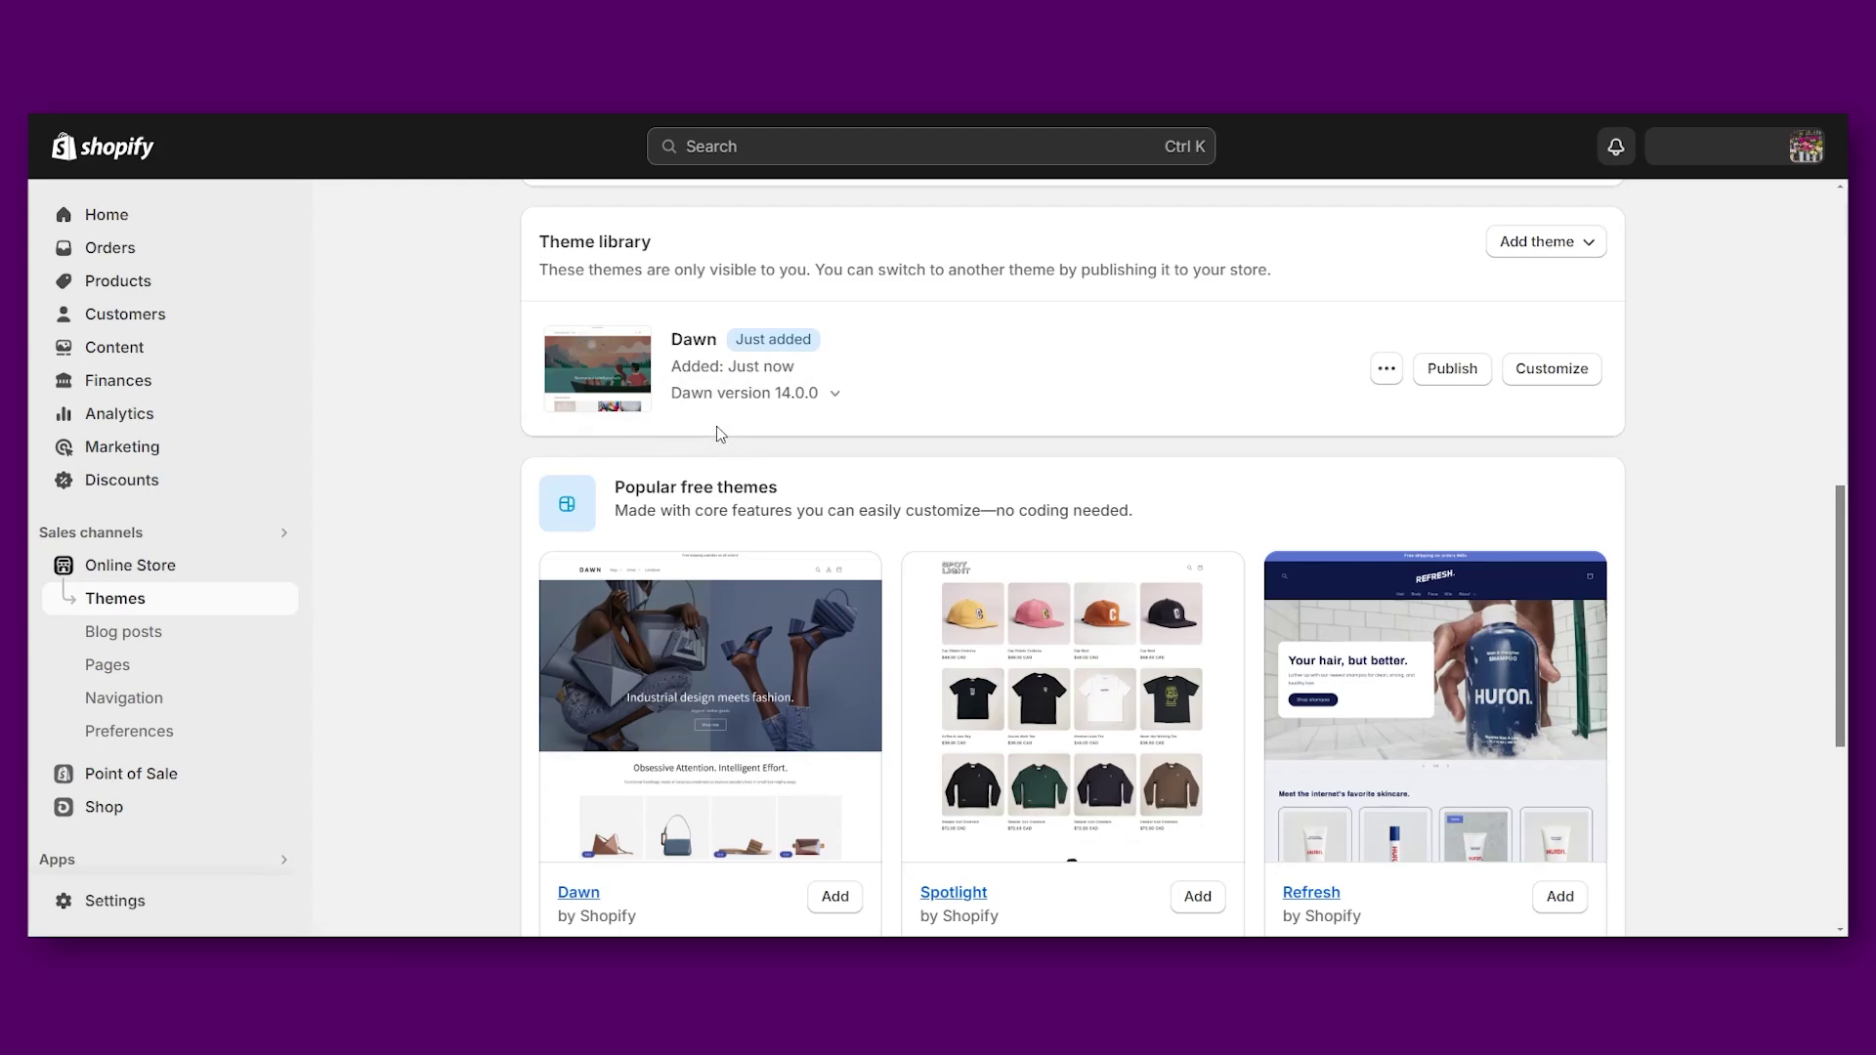
# - Scroll through the popular free themes and back up to the just-added Dawn theme
pyautogui.scroll(-3, 769, 530)
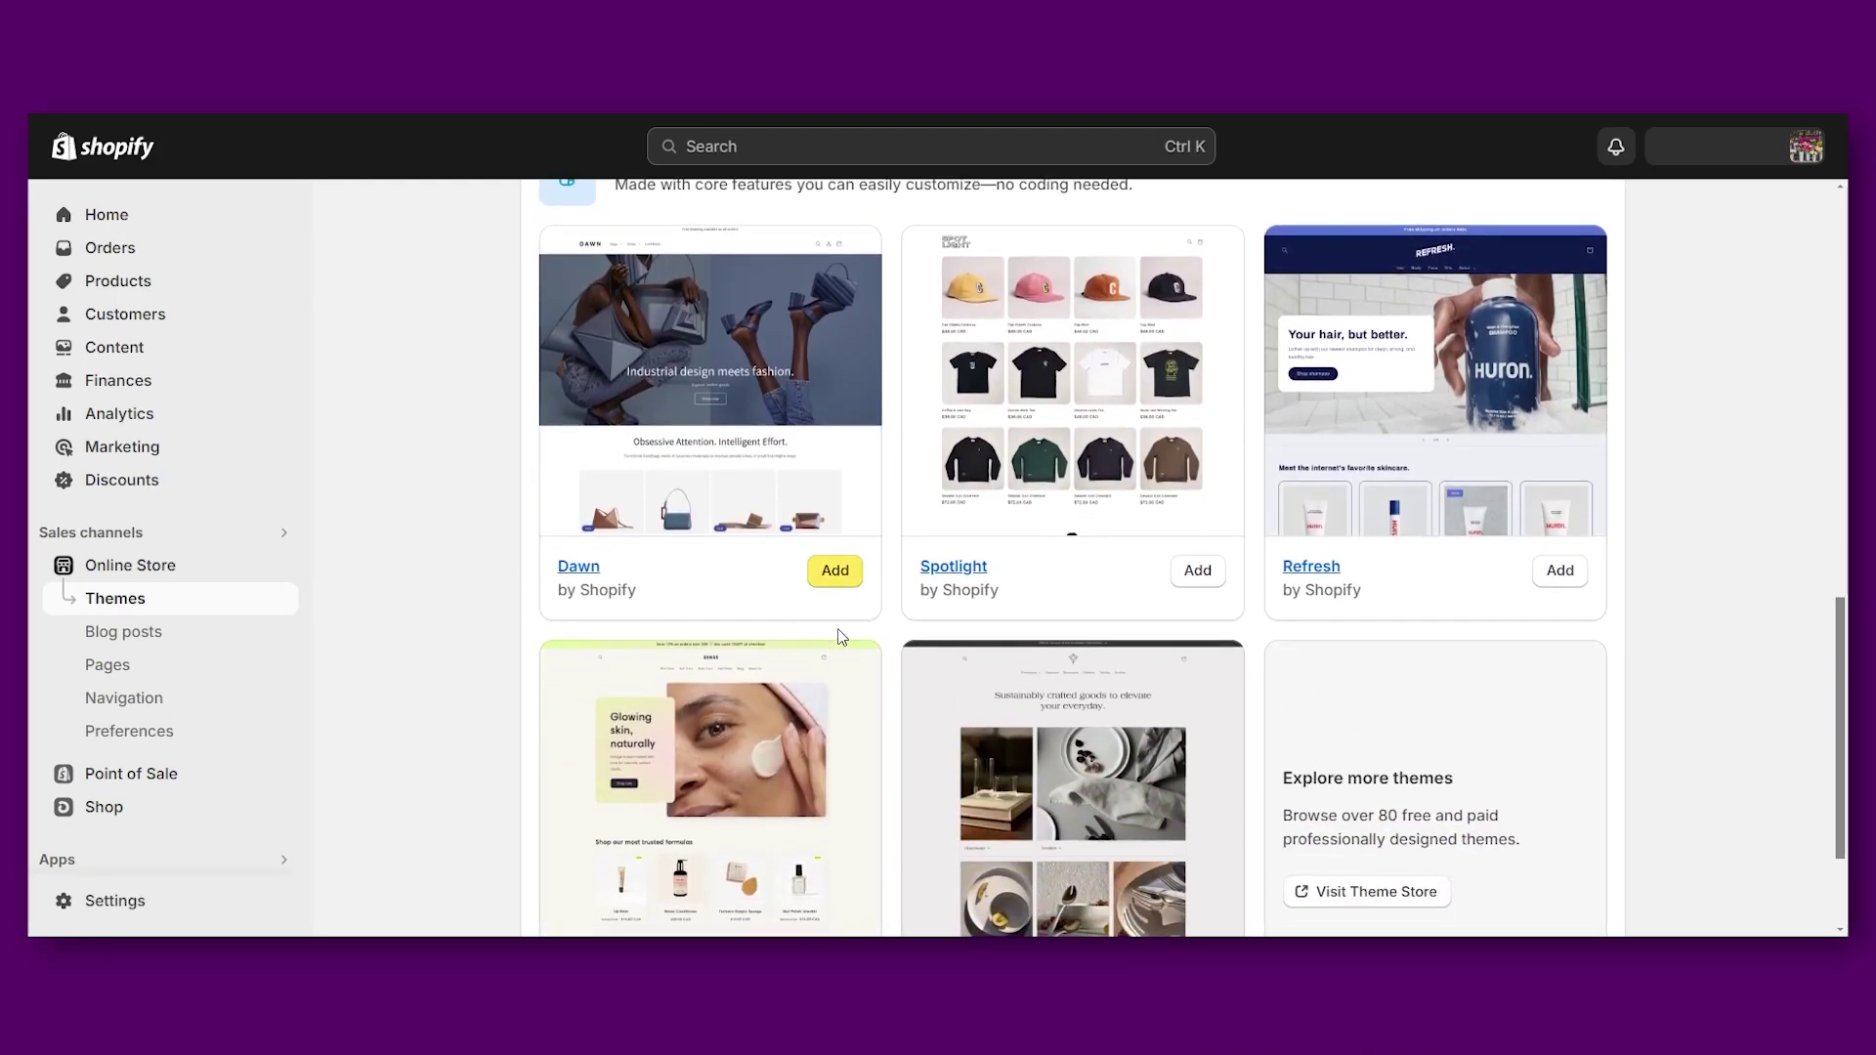
pyautogui.scroll(-1, 840, 589)
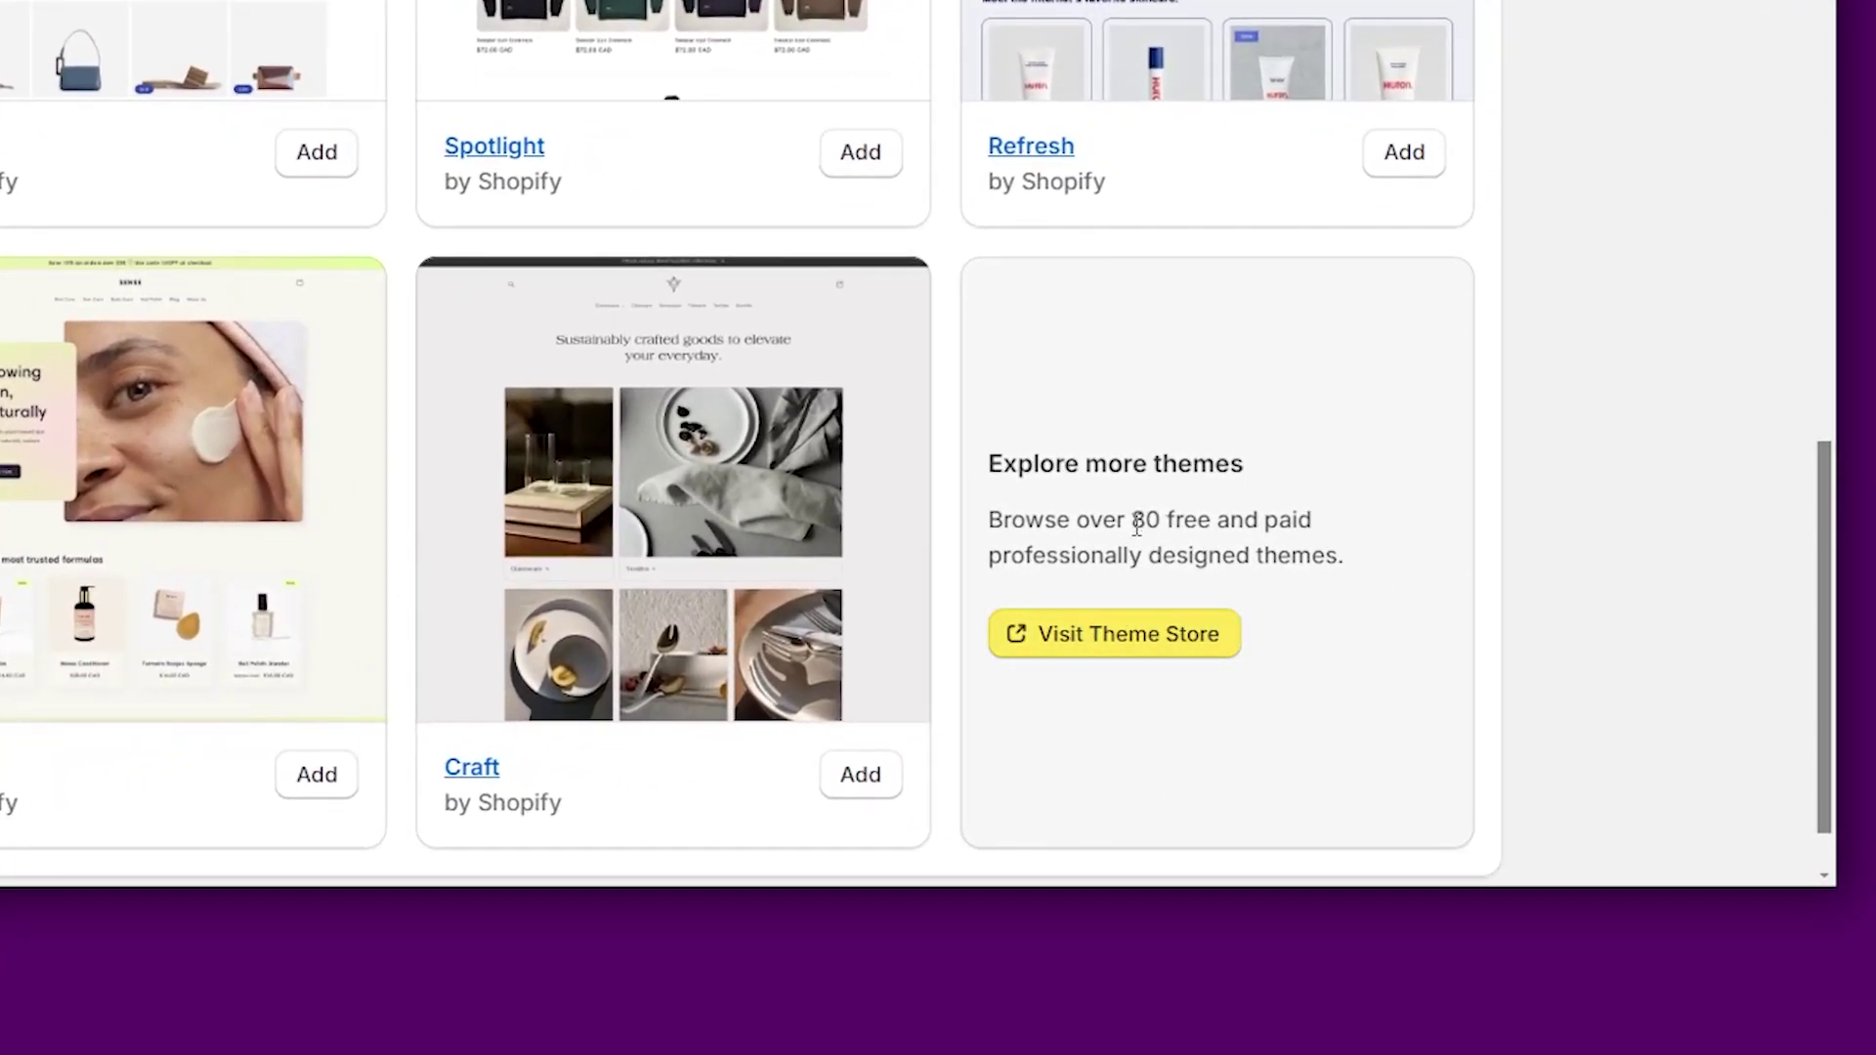
pyautogui.scroll(3, 1136, 586)
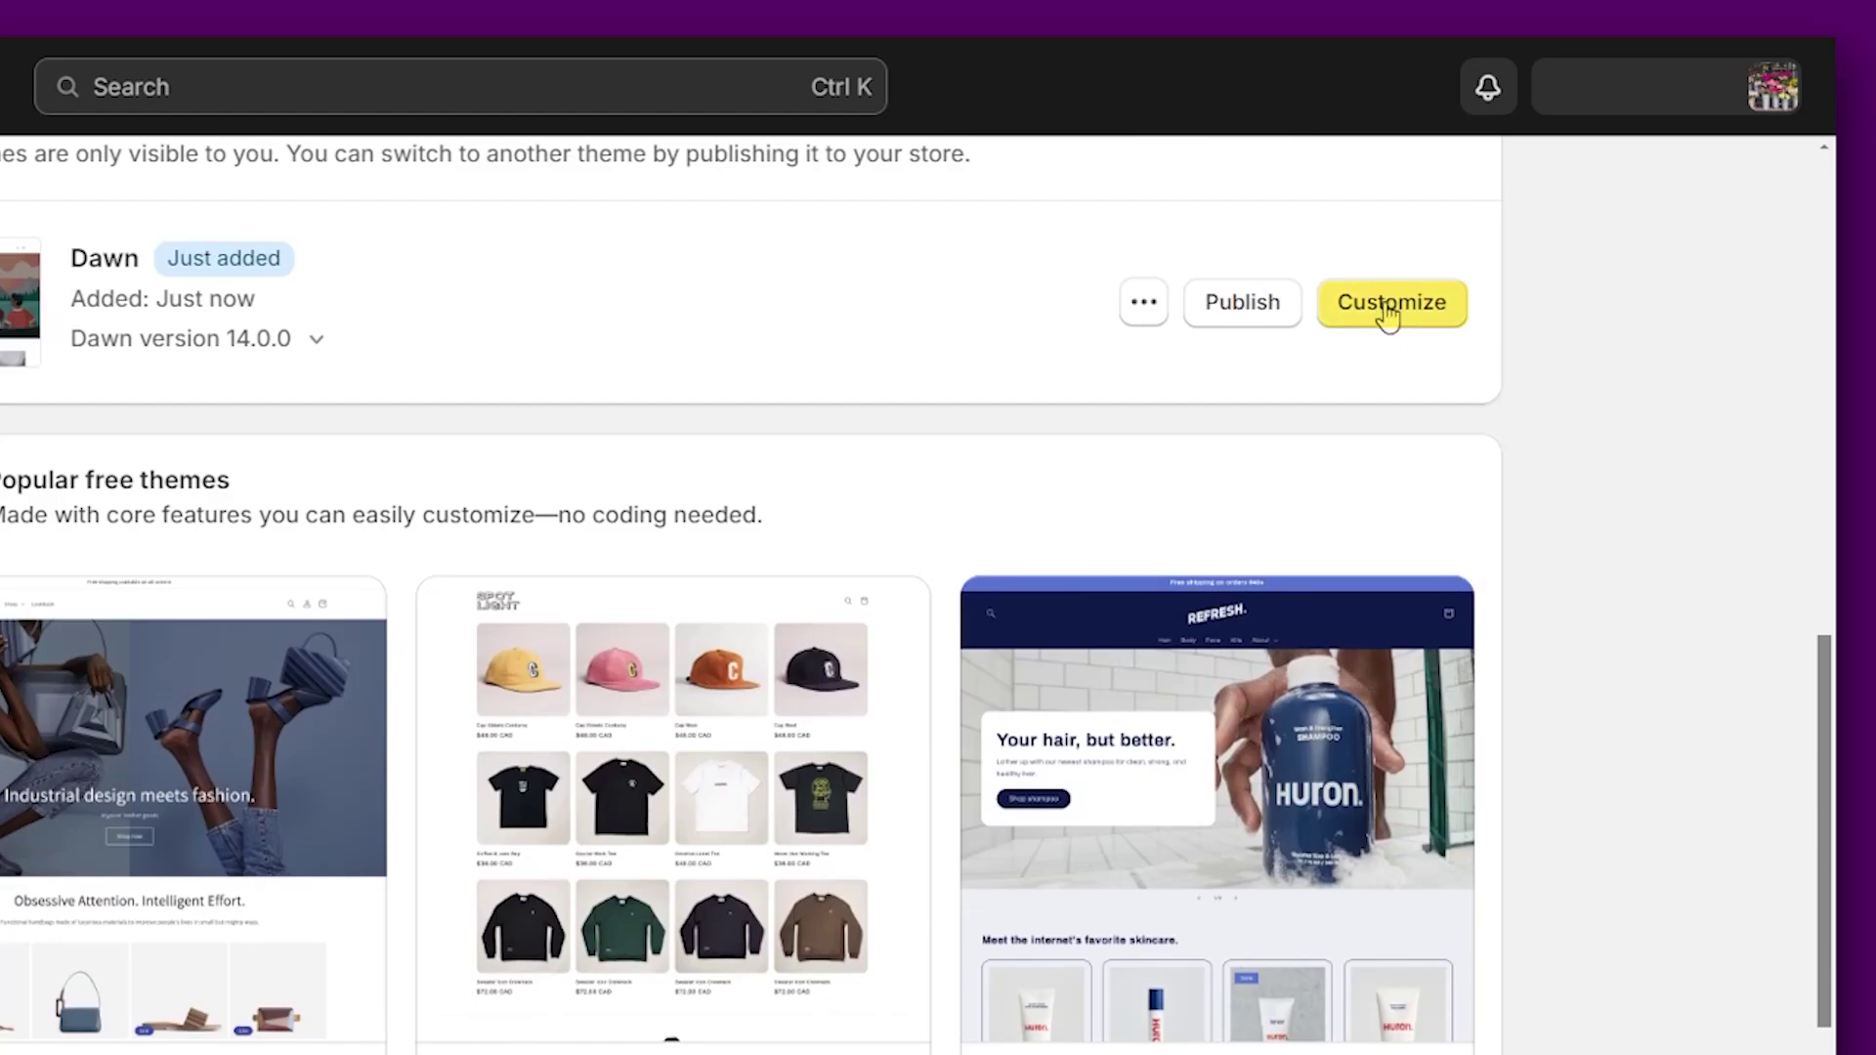
# - Open Dawn's Image banner settings in the theme editor and browse the free stock images
pyautogui.click(1388, 315)
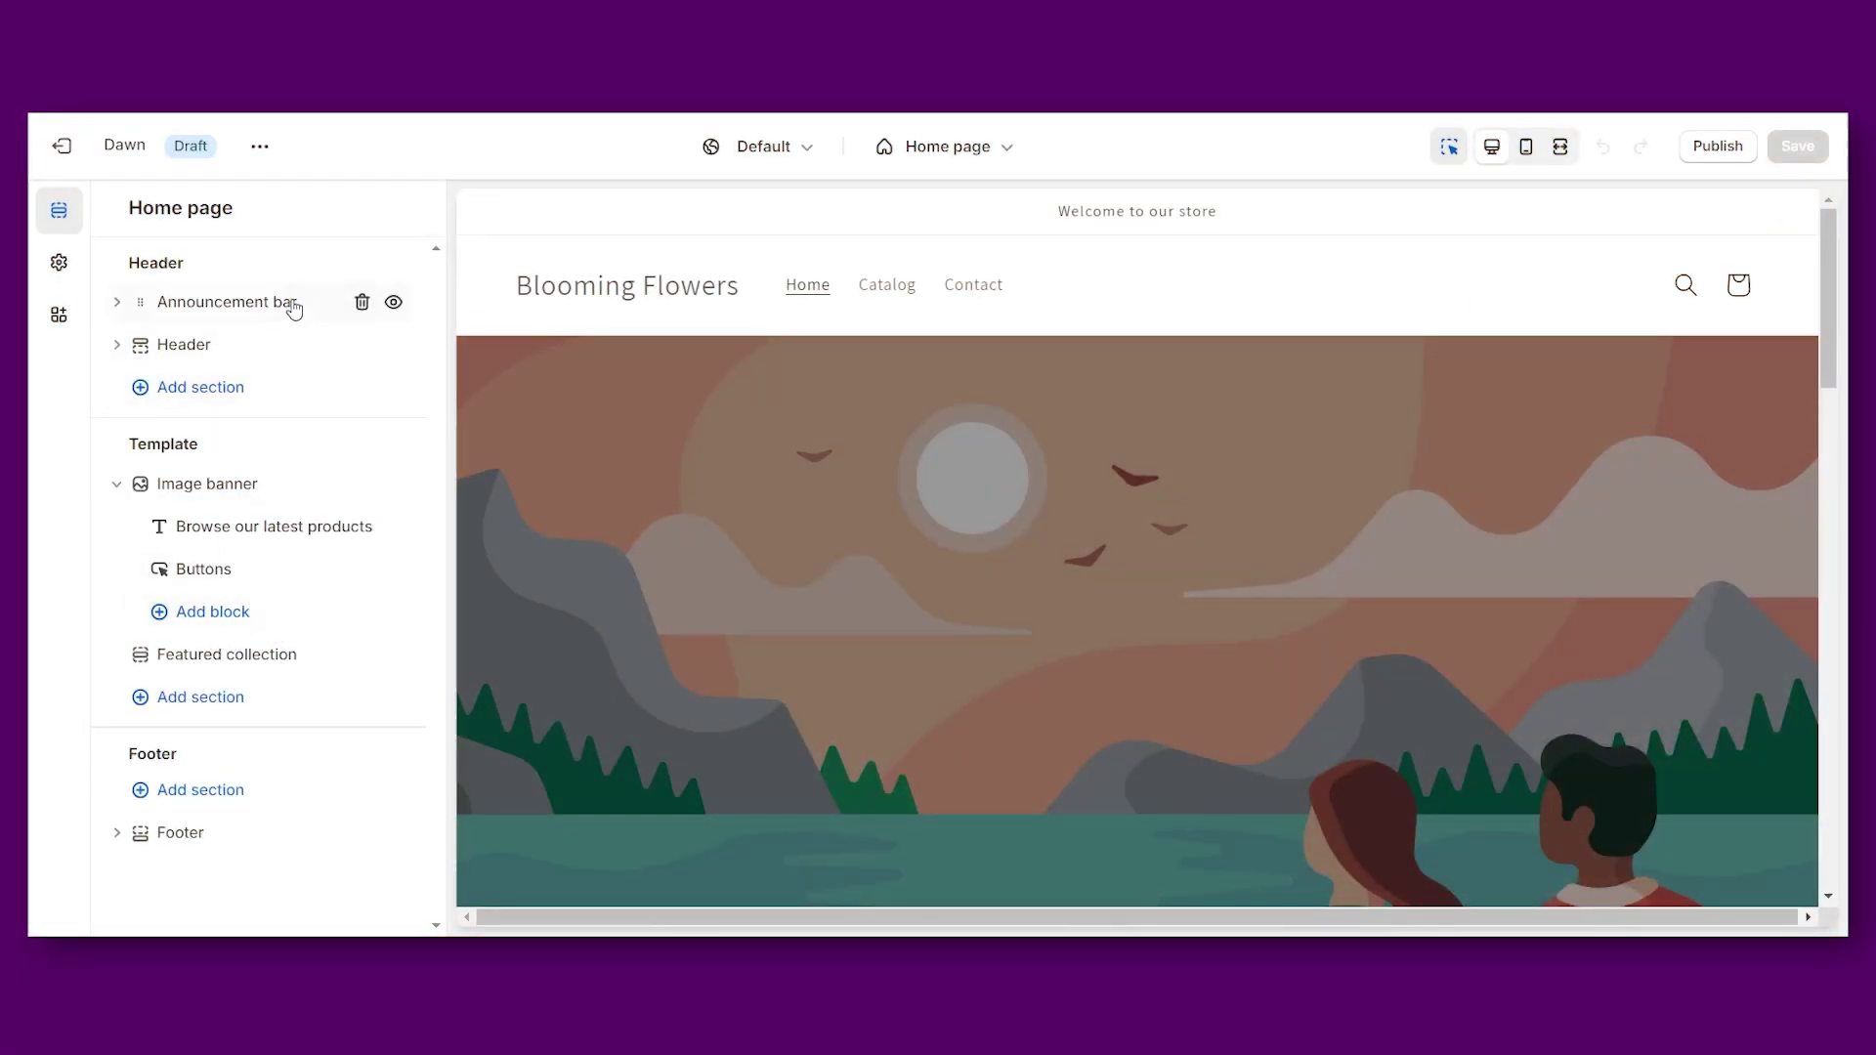
pyautogui.click(638, 481)
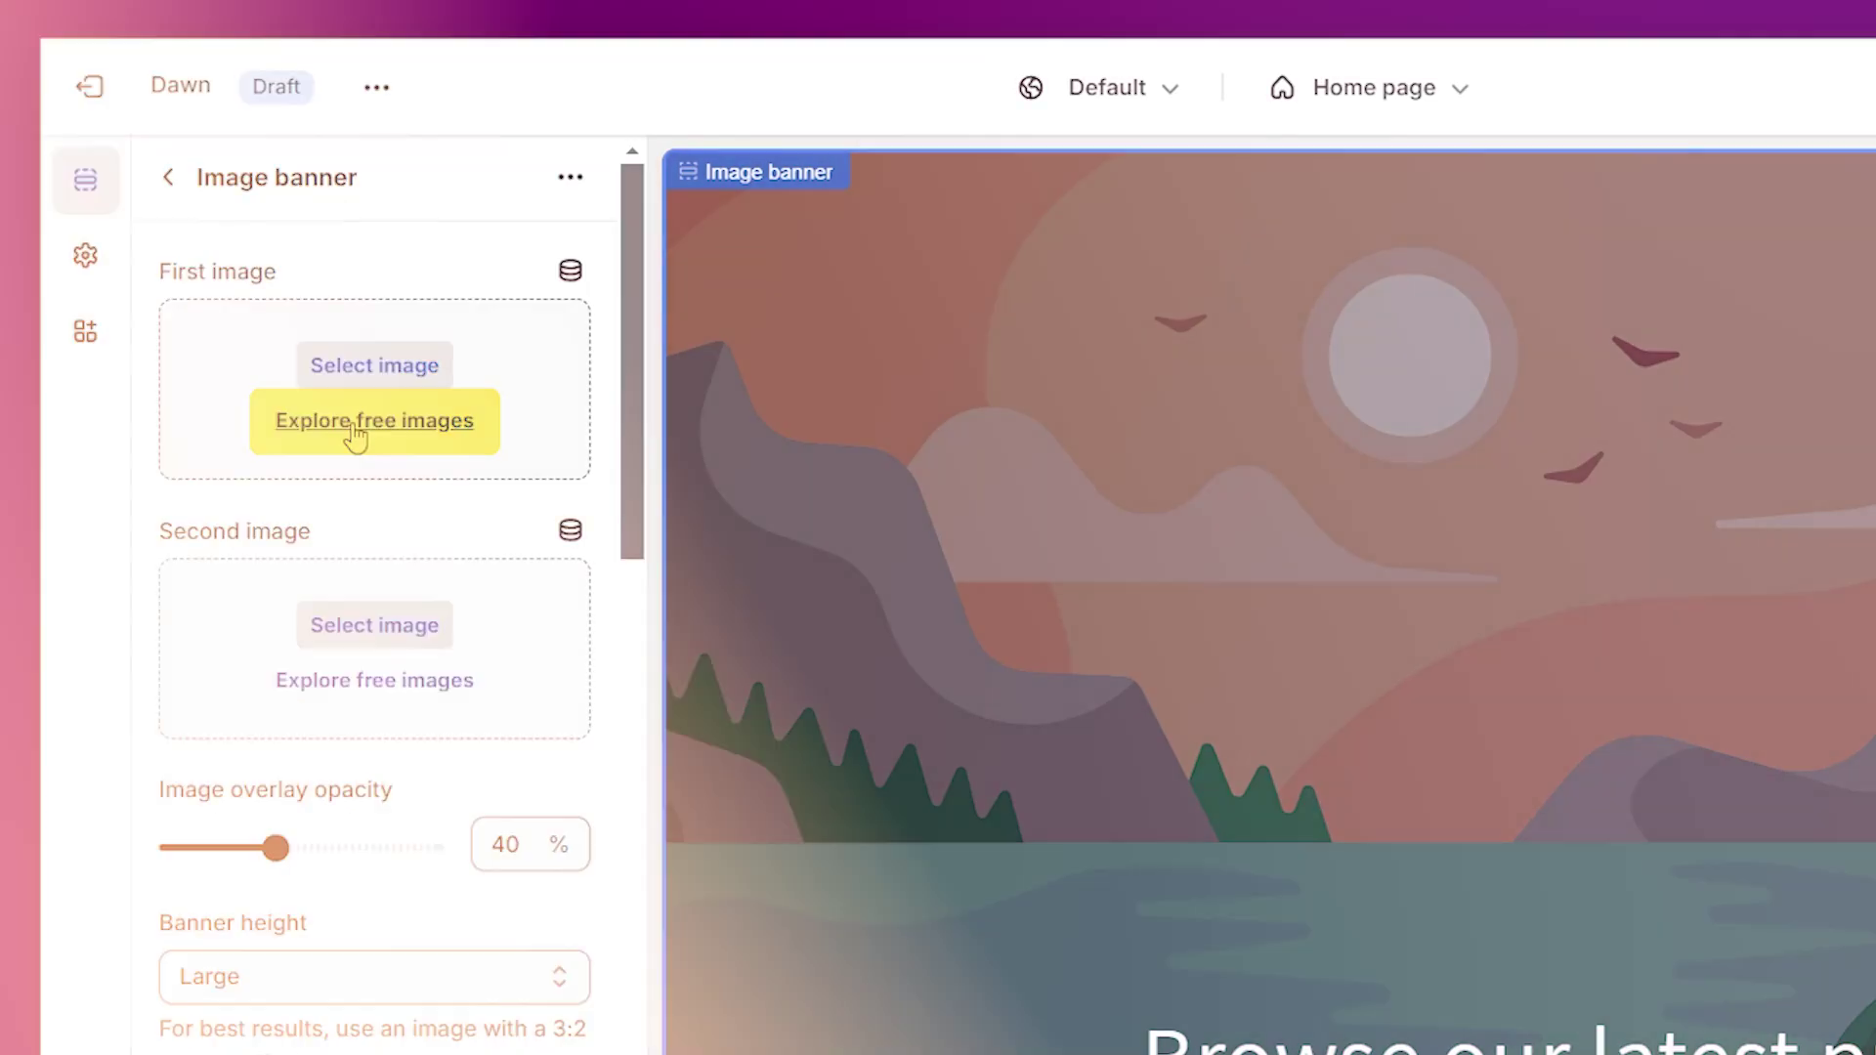
pyautogui.click(354, 430)
pyautogui.scroll(-5, 291, 611)
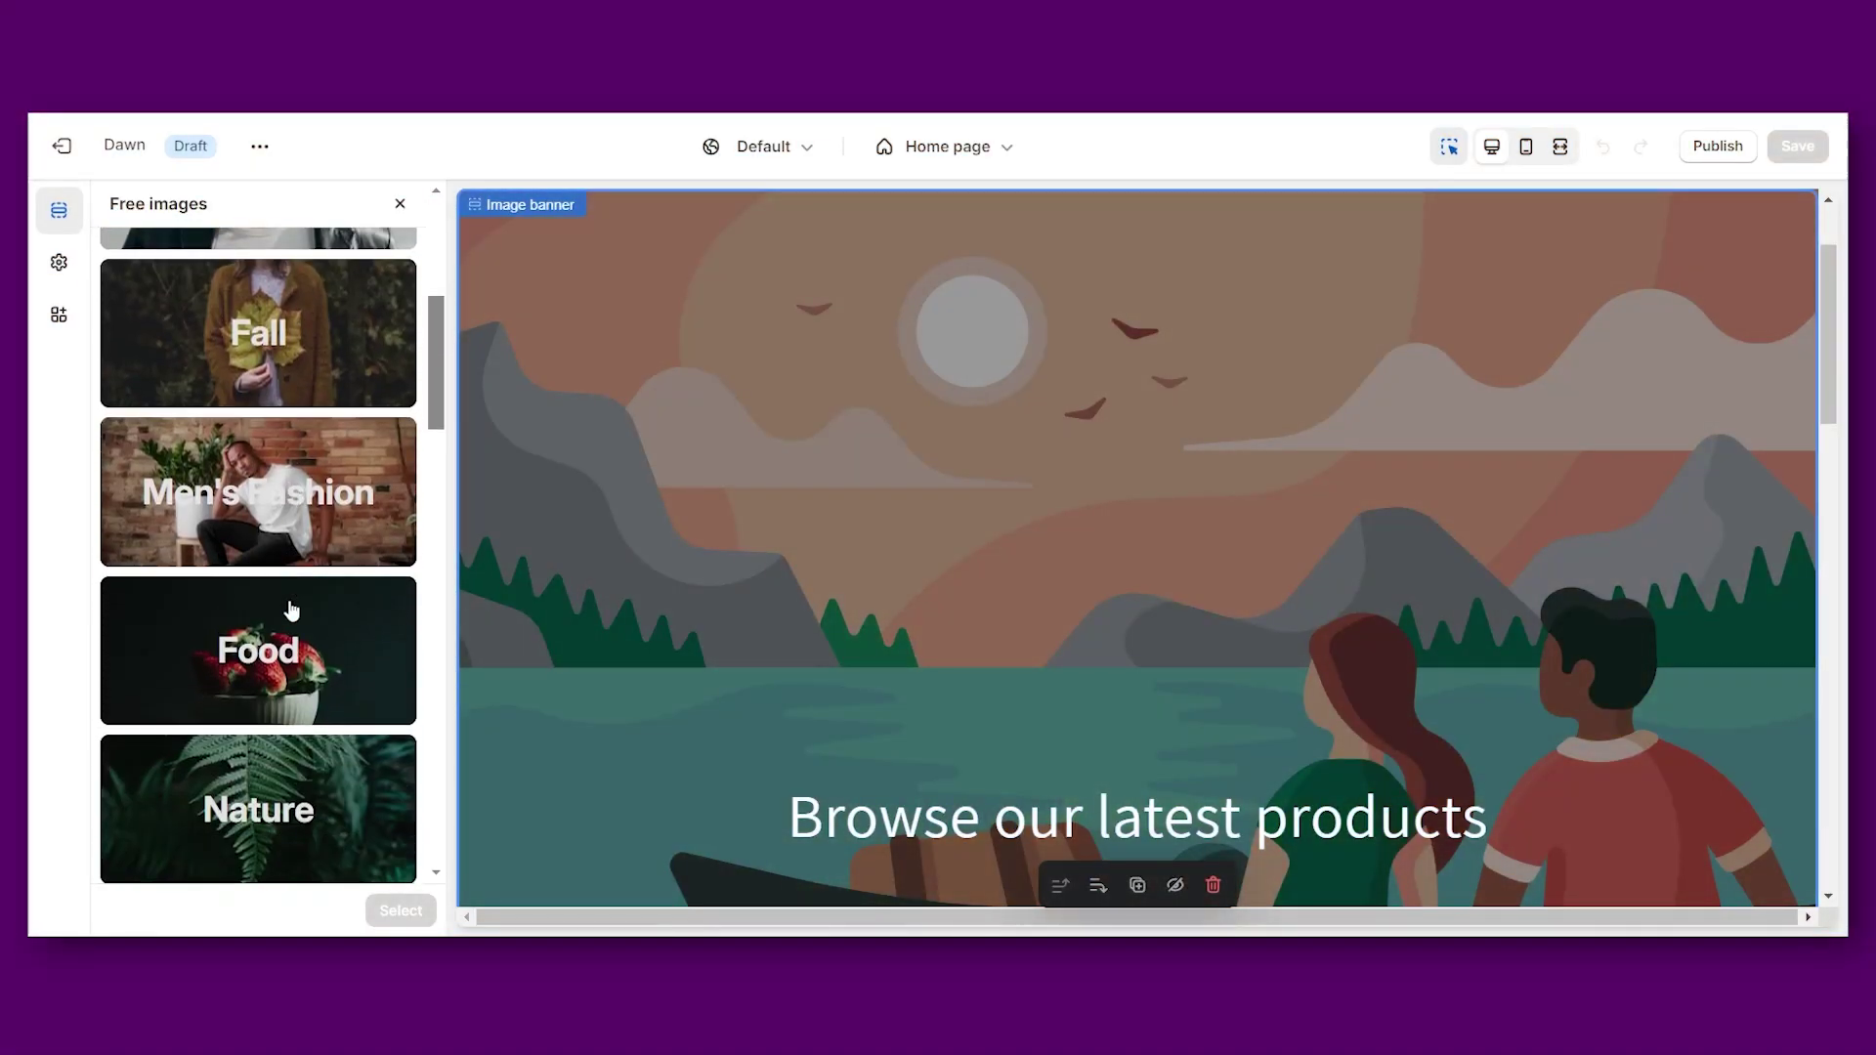
pyautogui.scroll(-2, 292, 610)
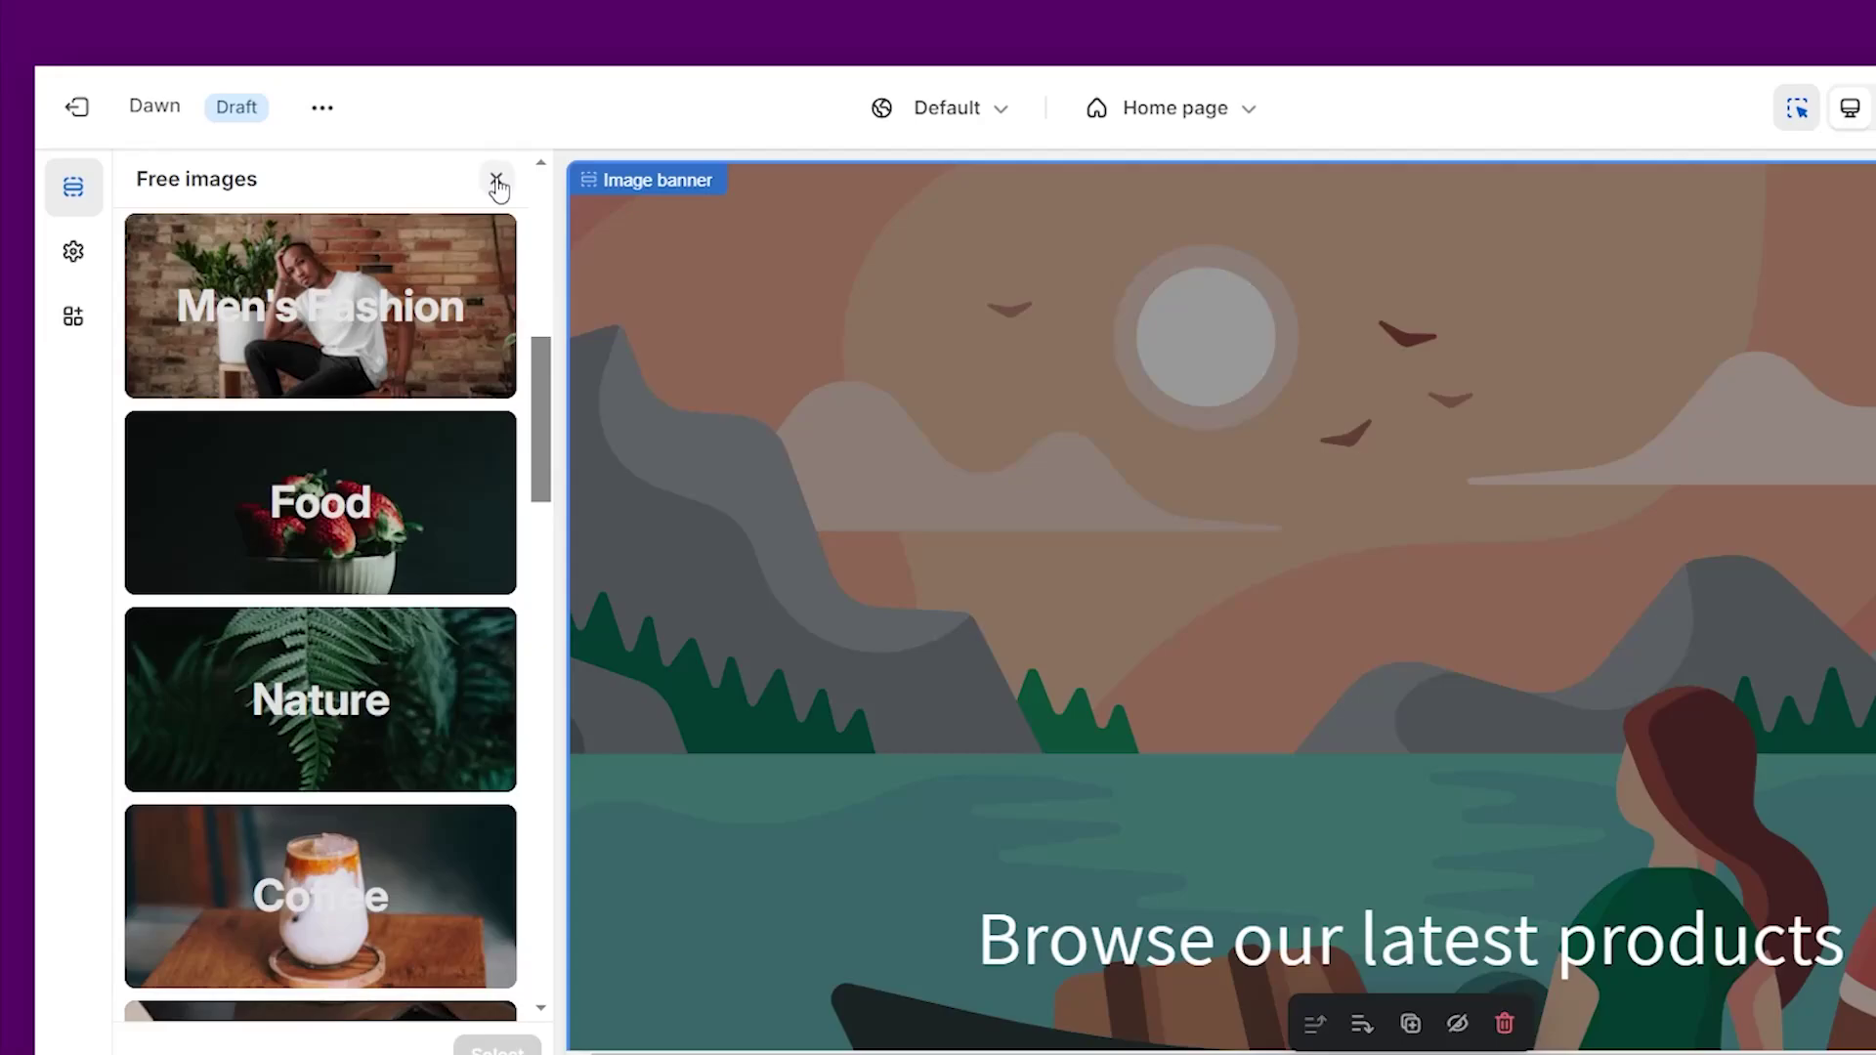
pyautogui.click(406, 201)
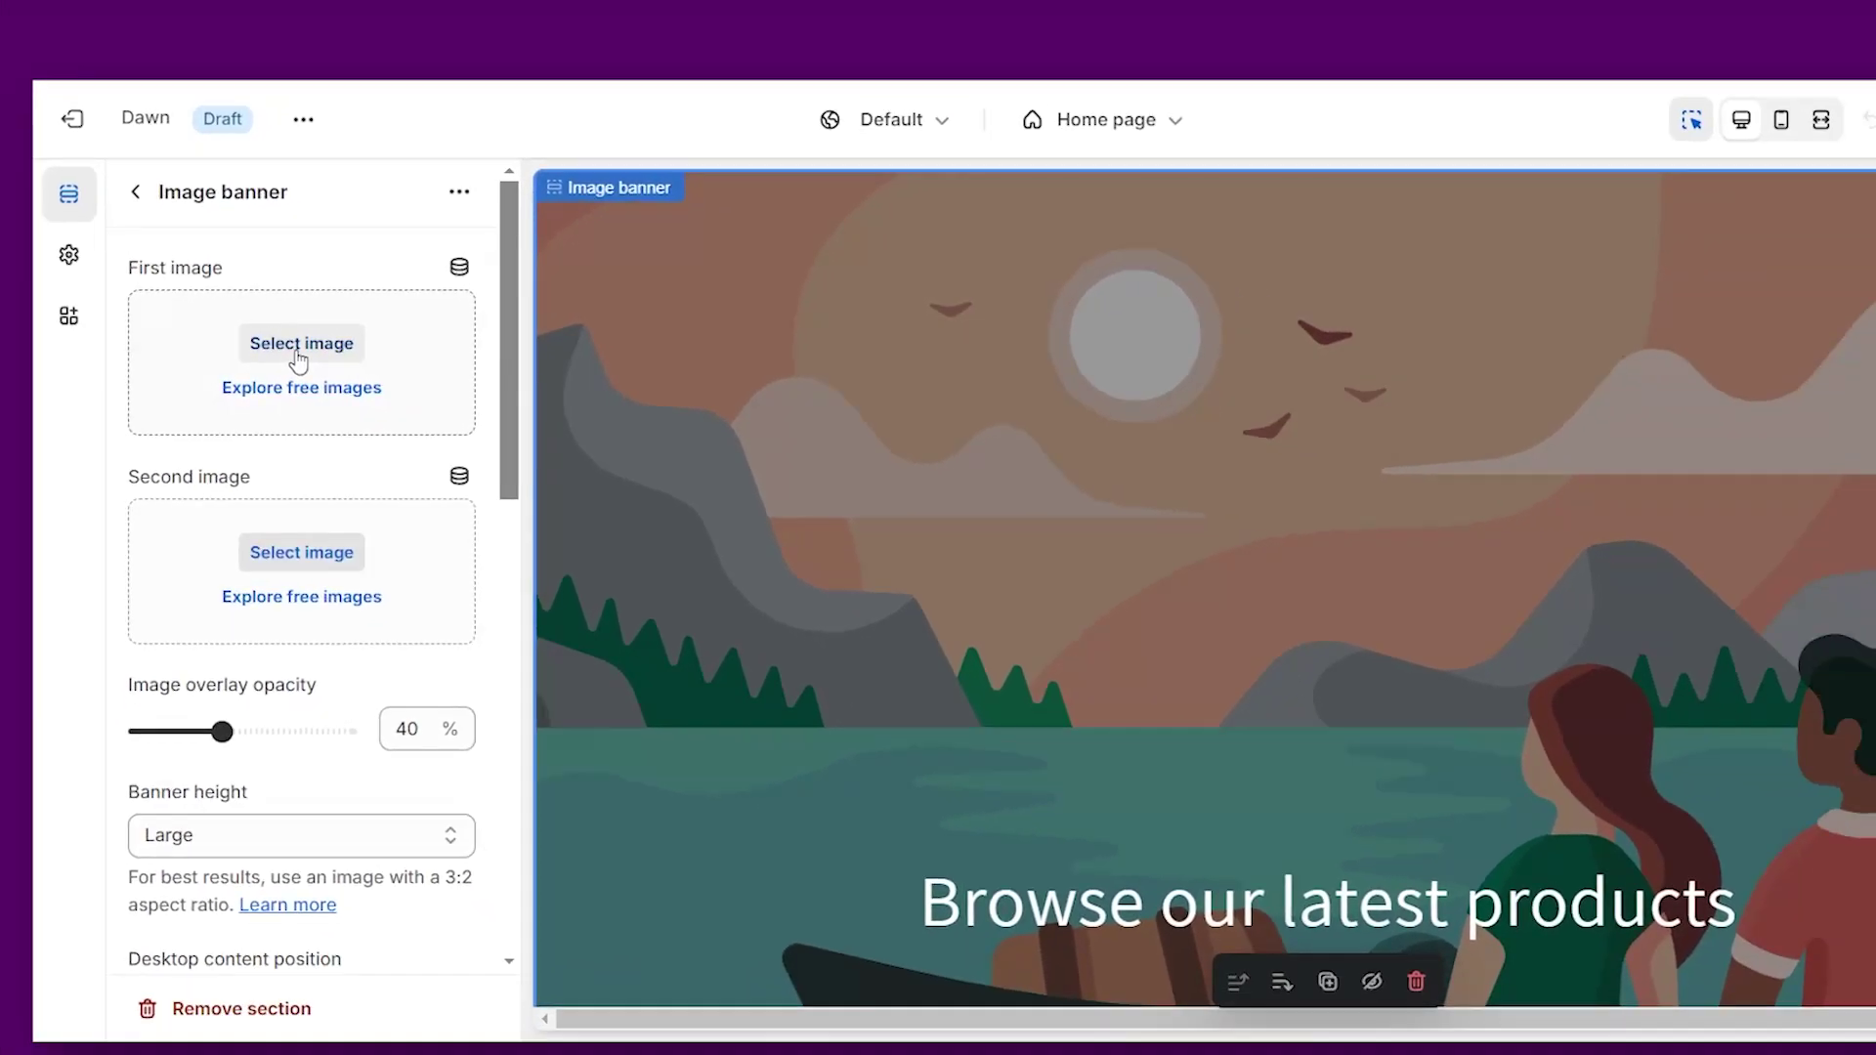
# - Set the banner's first image to the pink and yellow flower photo
pyautogui.click(347, 361)
pyautogui.scroll(-2, 745, 679)
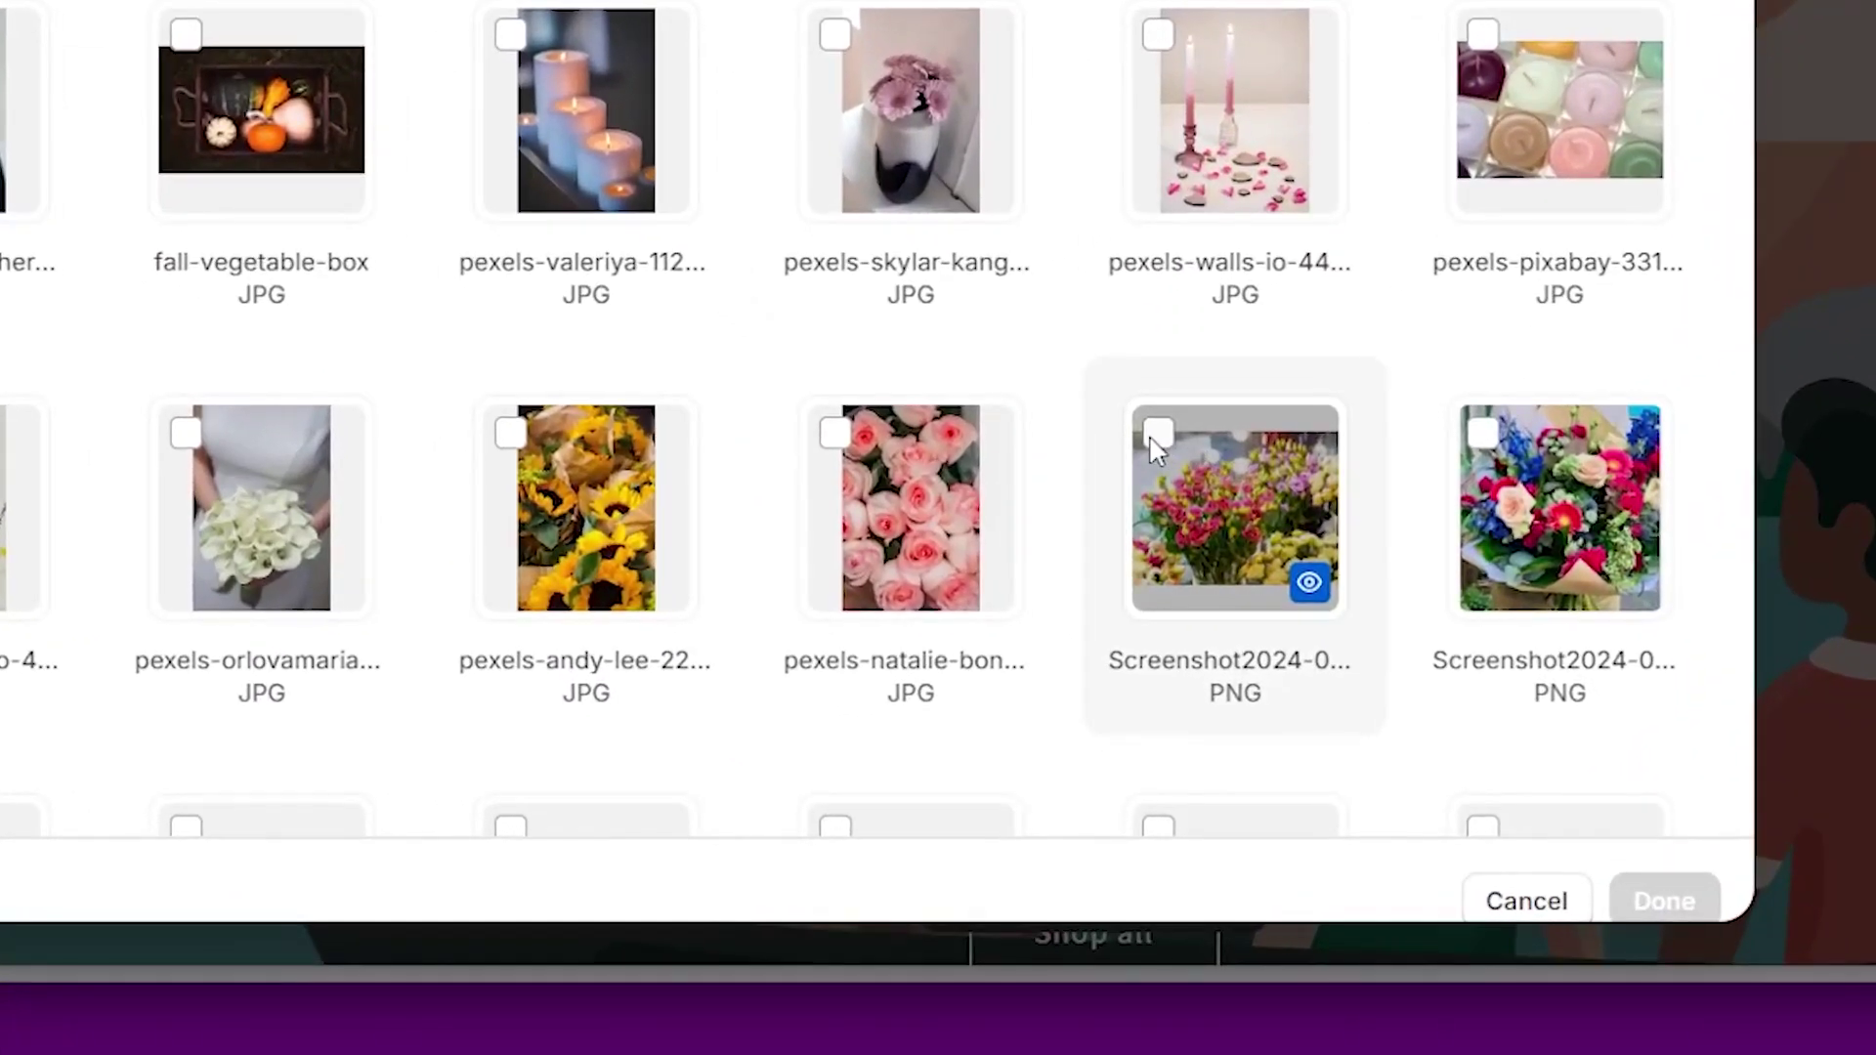
pyautogui.click(1165, 557)
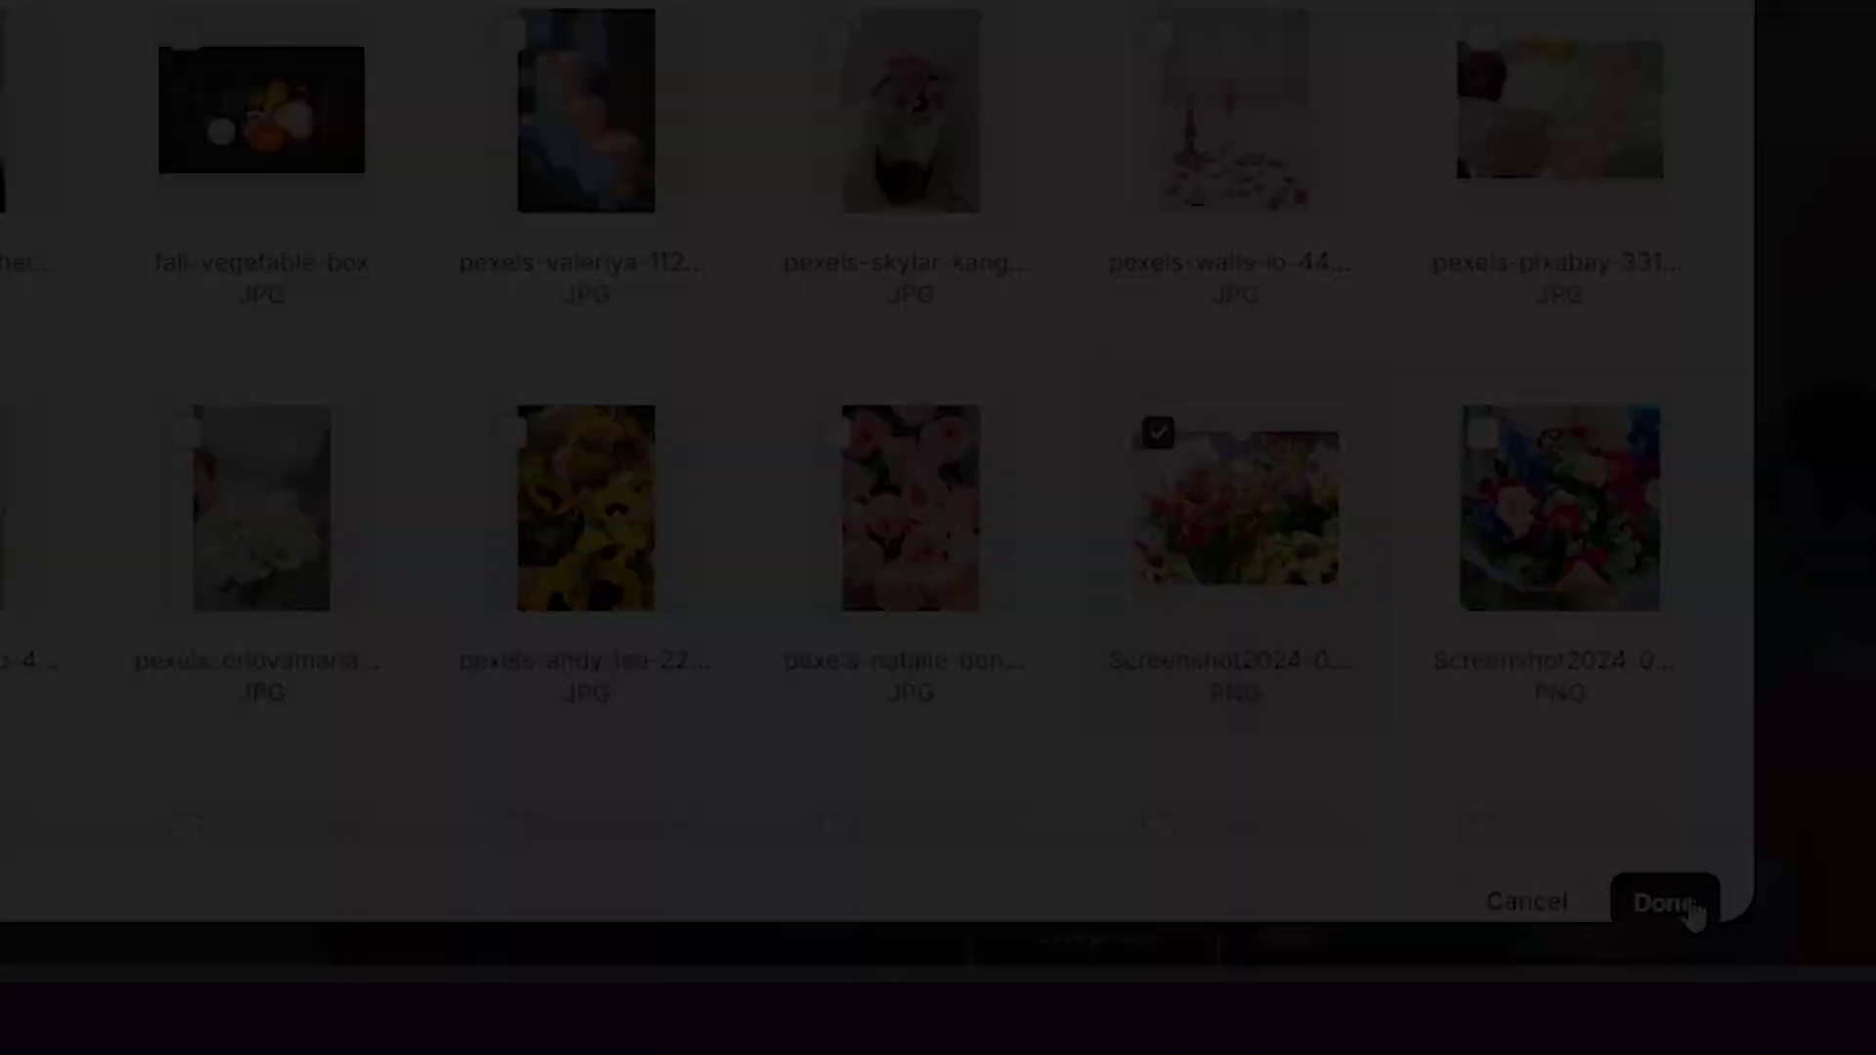
pyautogui.click(1661, 903)
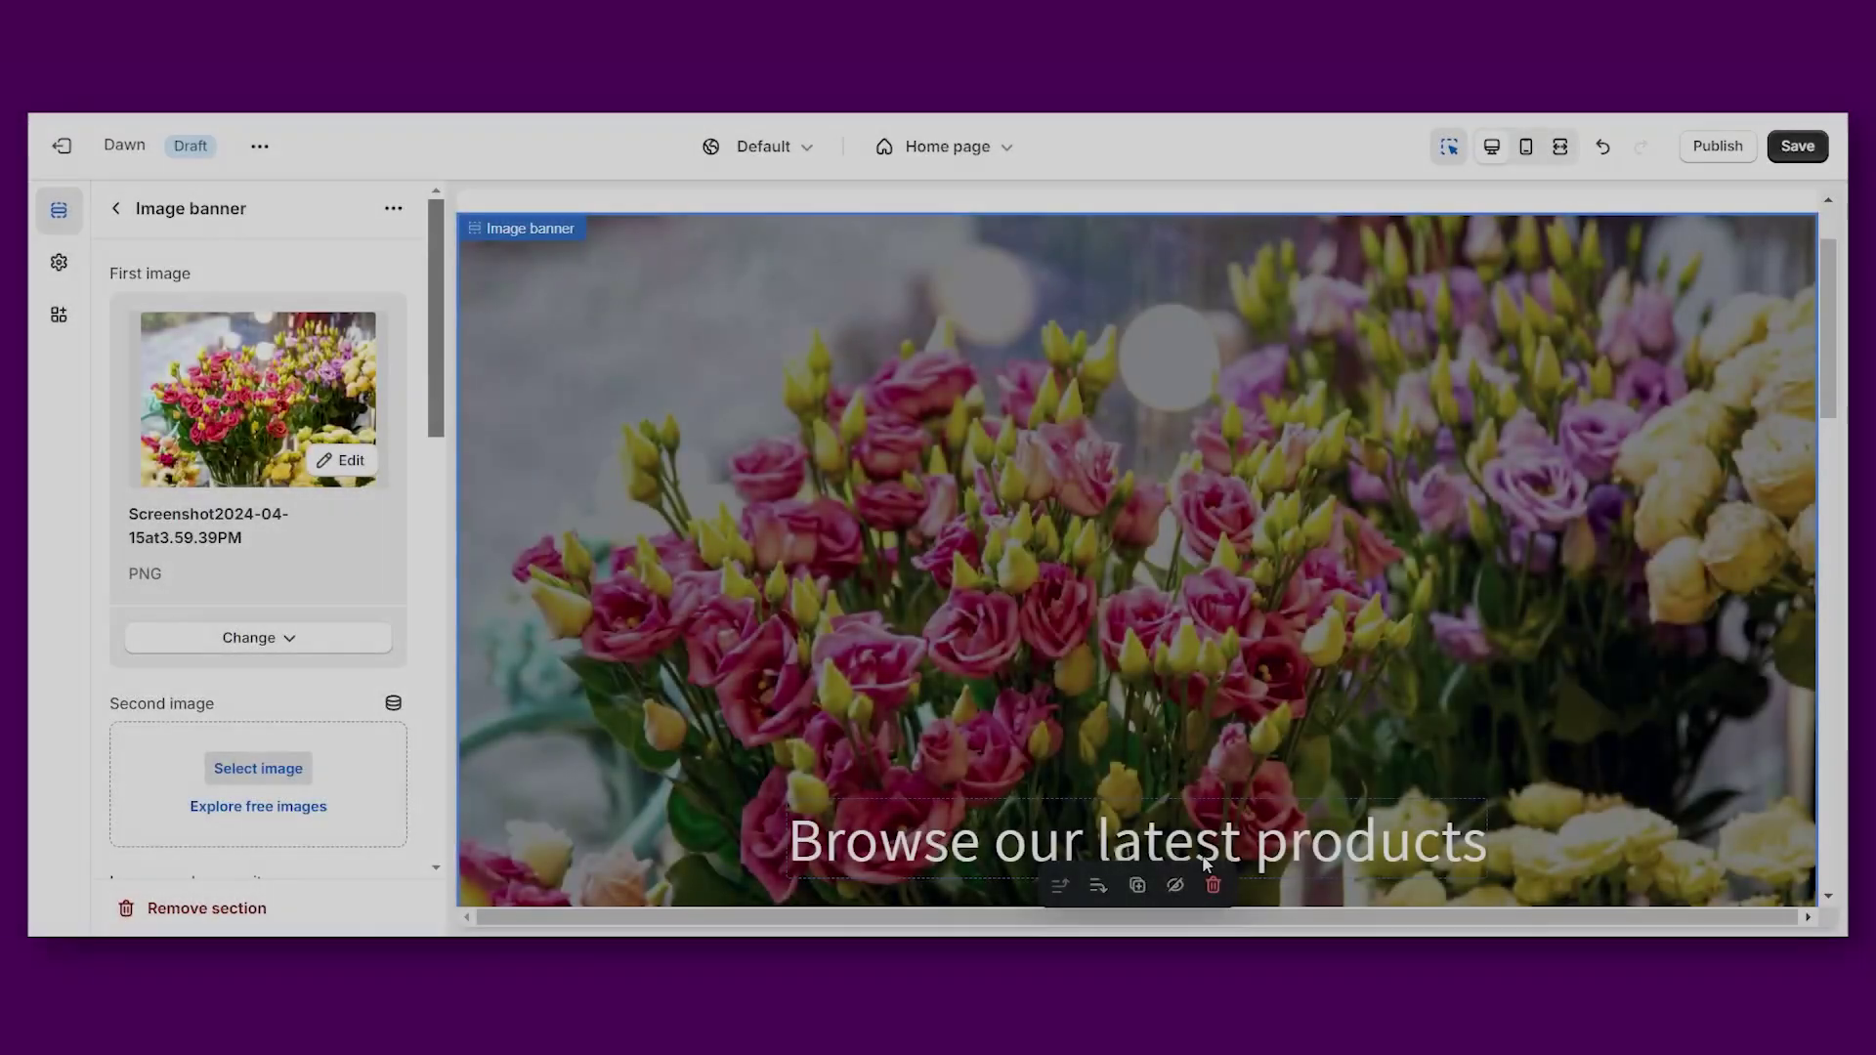
pyautogui.scroll(-3, 259, 587)
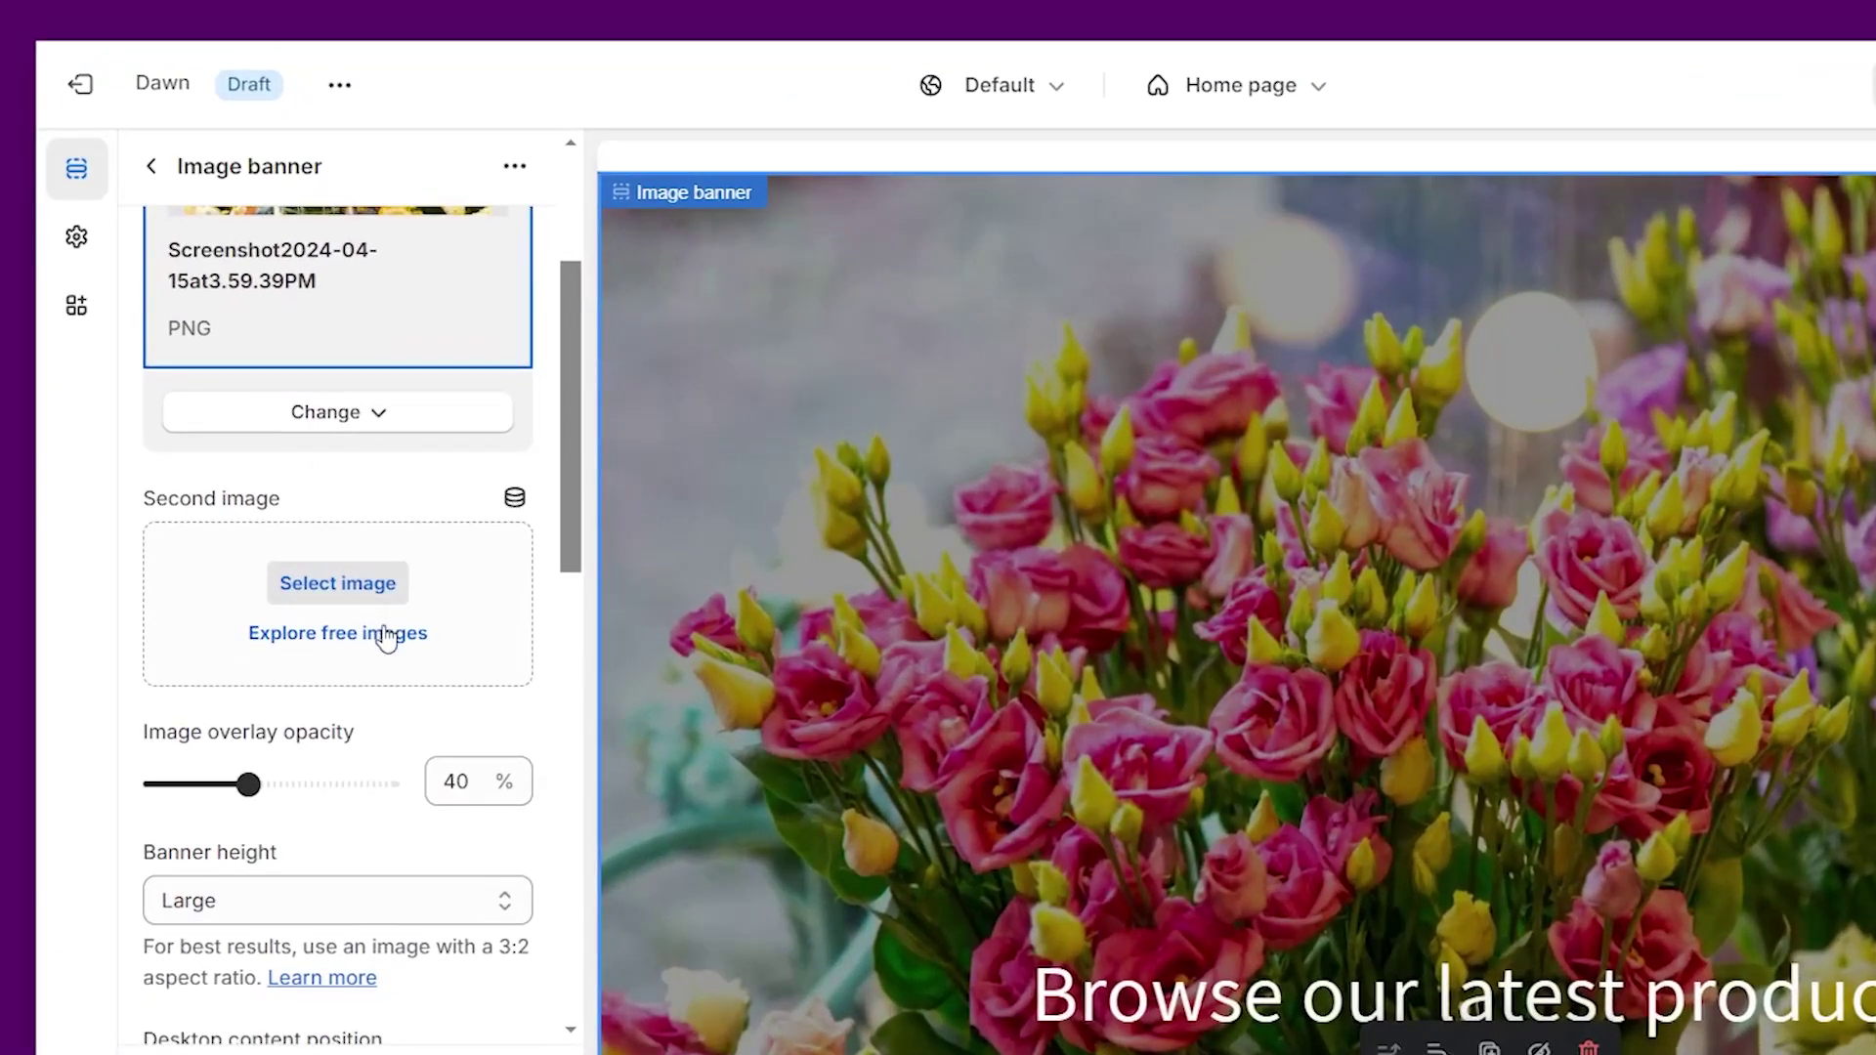
pyautogui.click(338, 584)
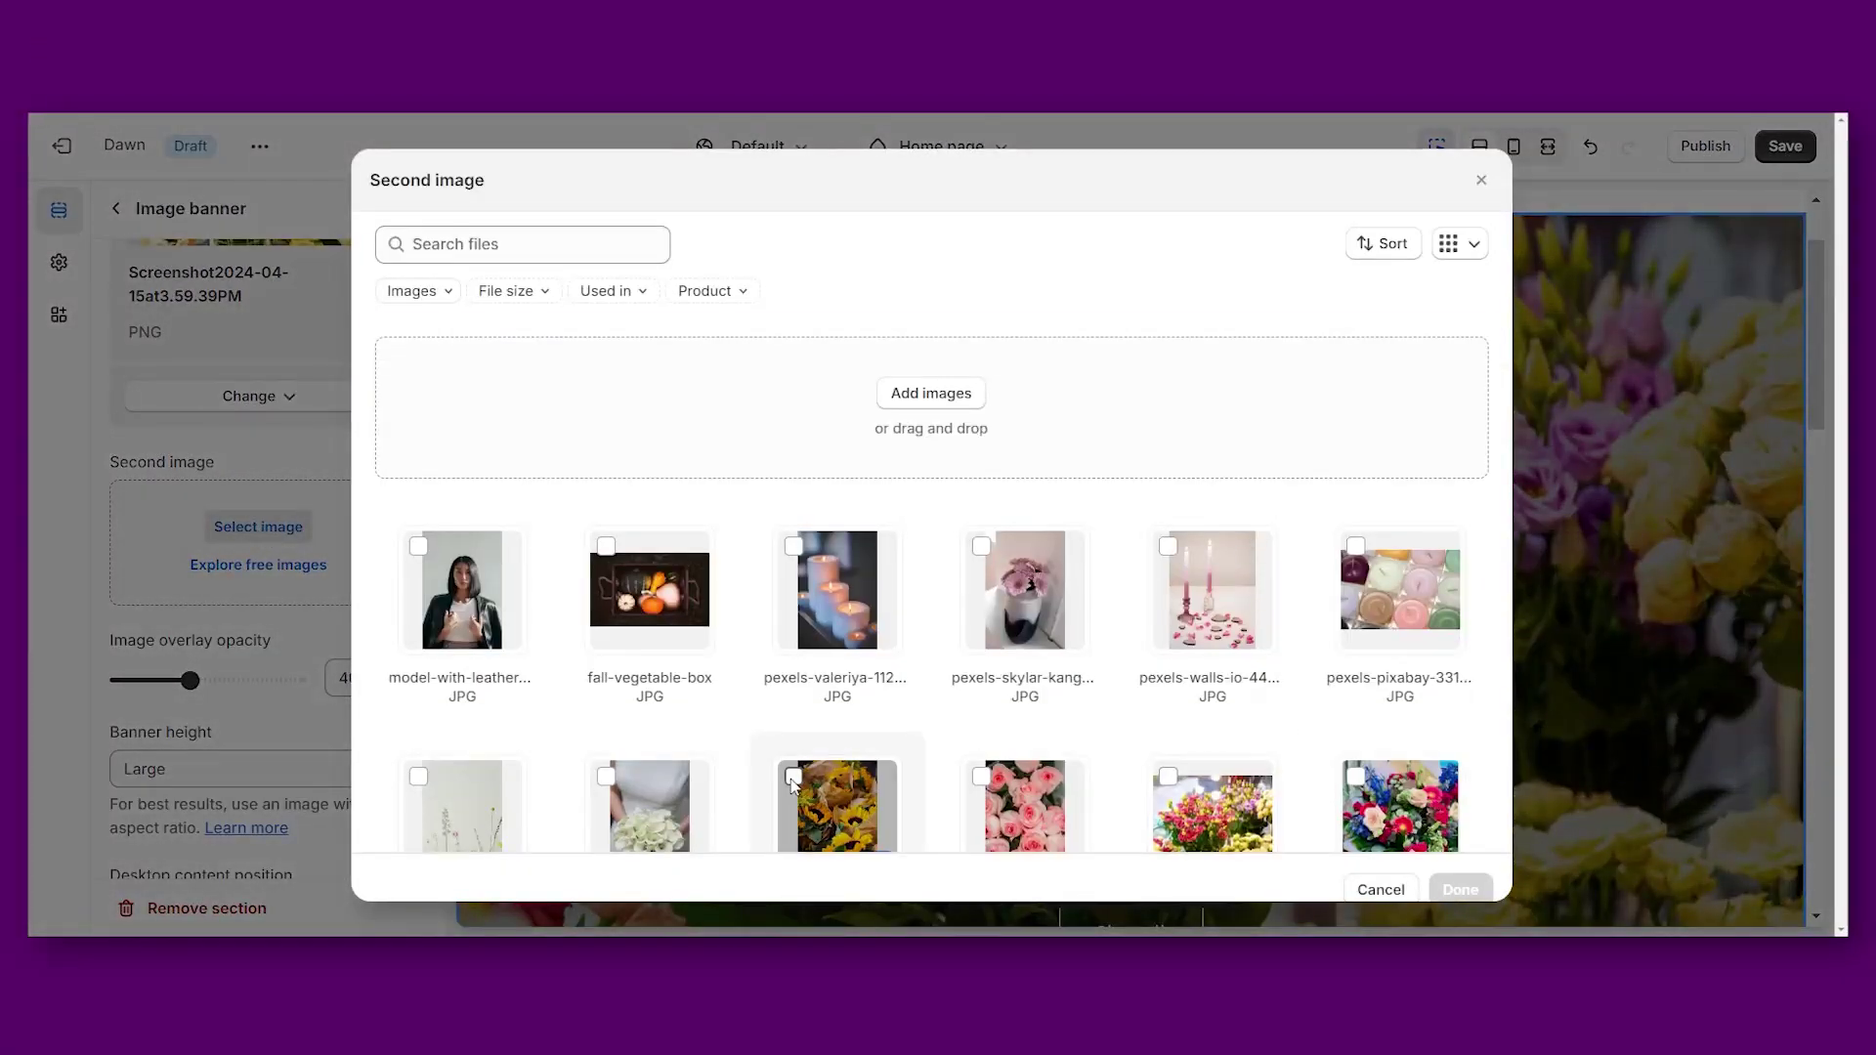
pyautogui.click(837, 807)
pyautogui.click(1466, 892)
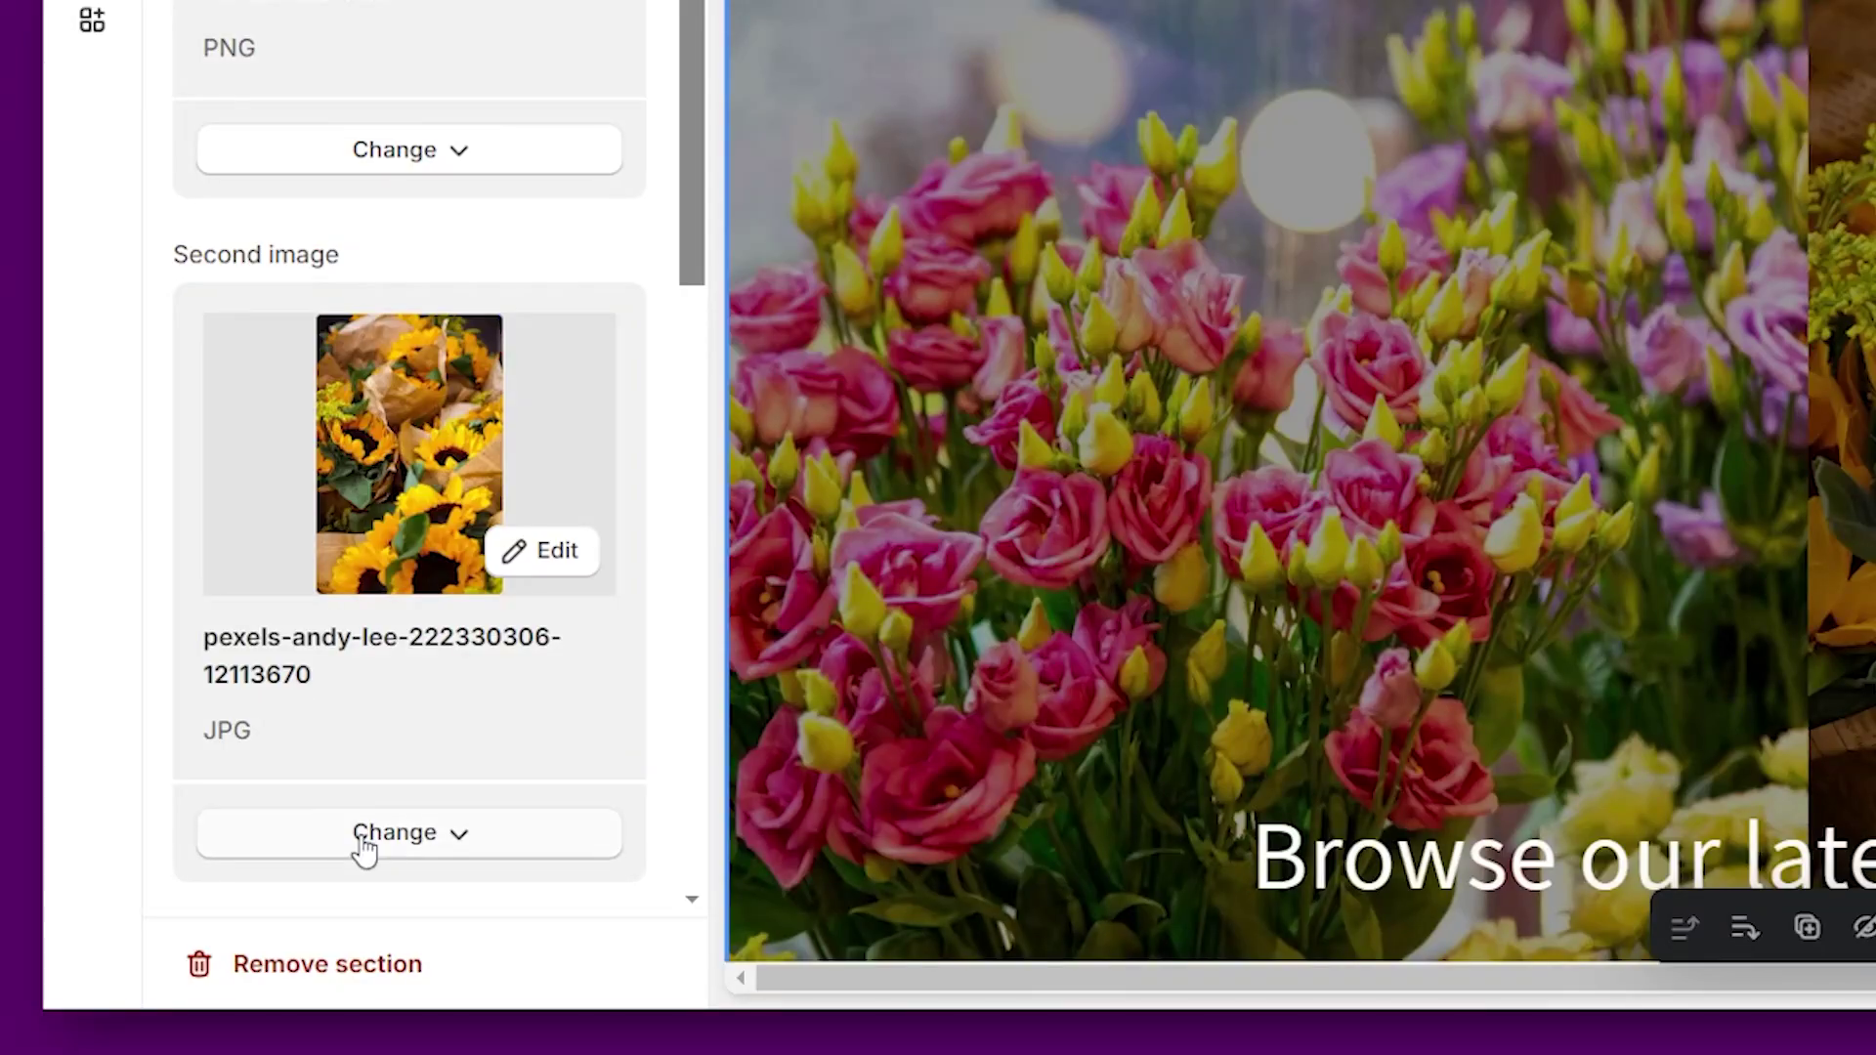
pyautogui.click(364, 846)
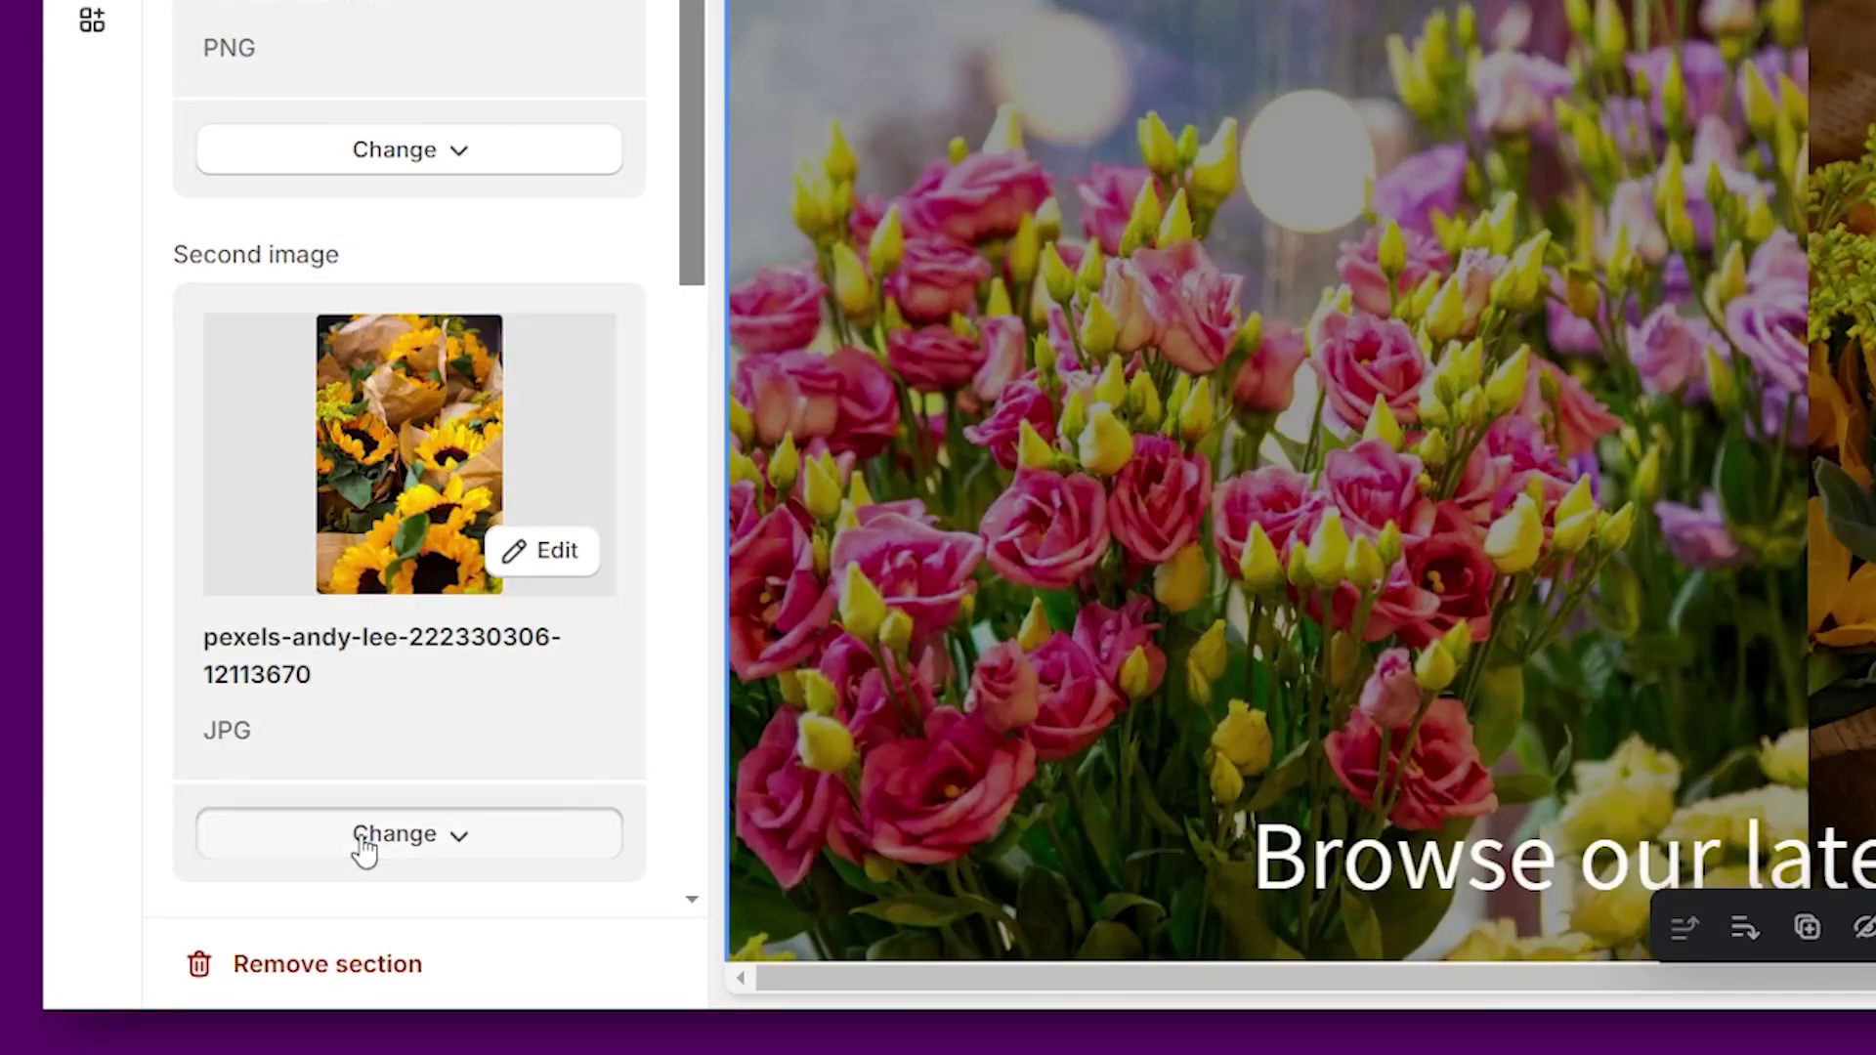
pyautogui.click(368, 694)
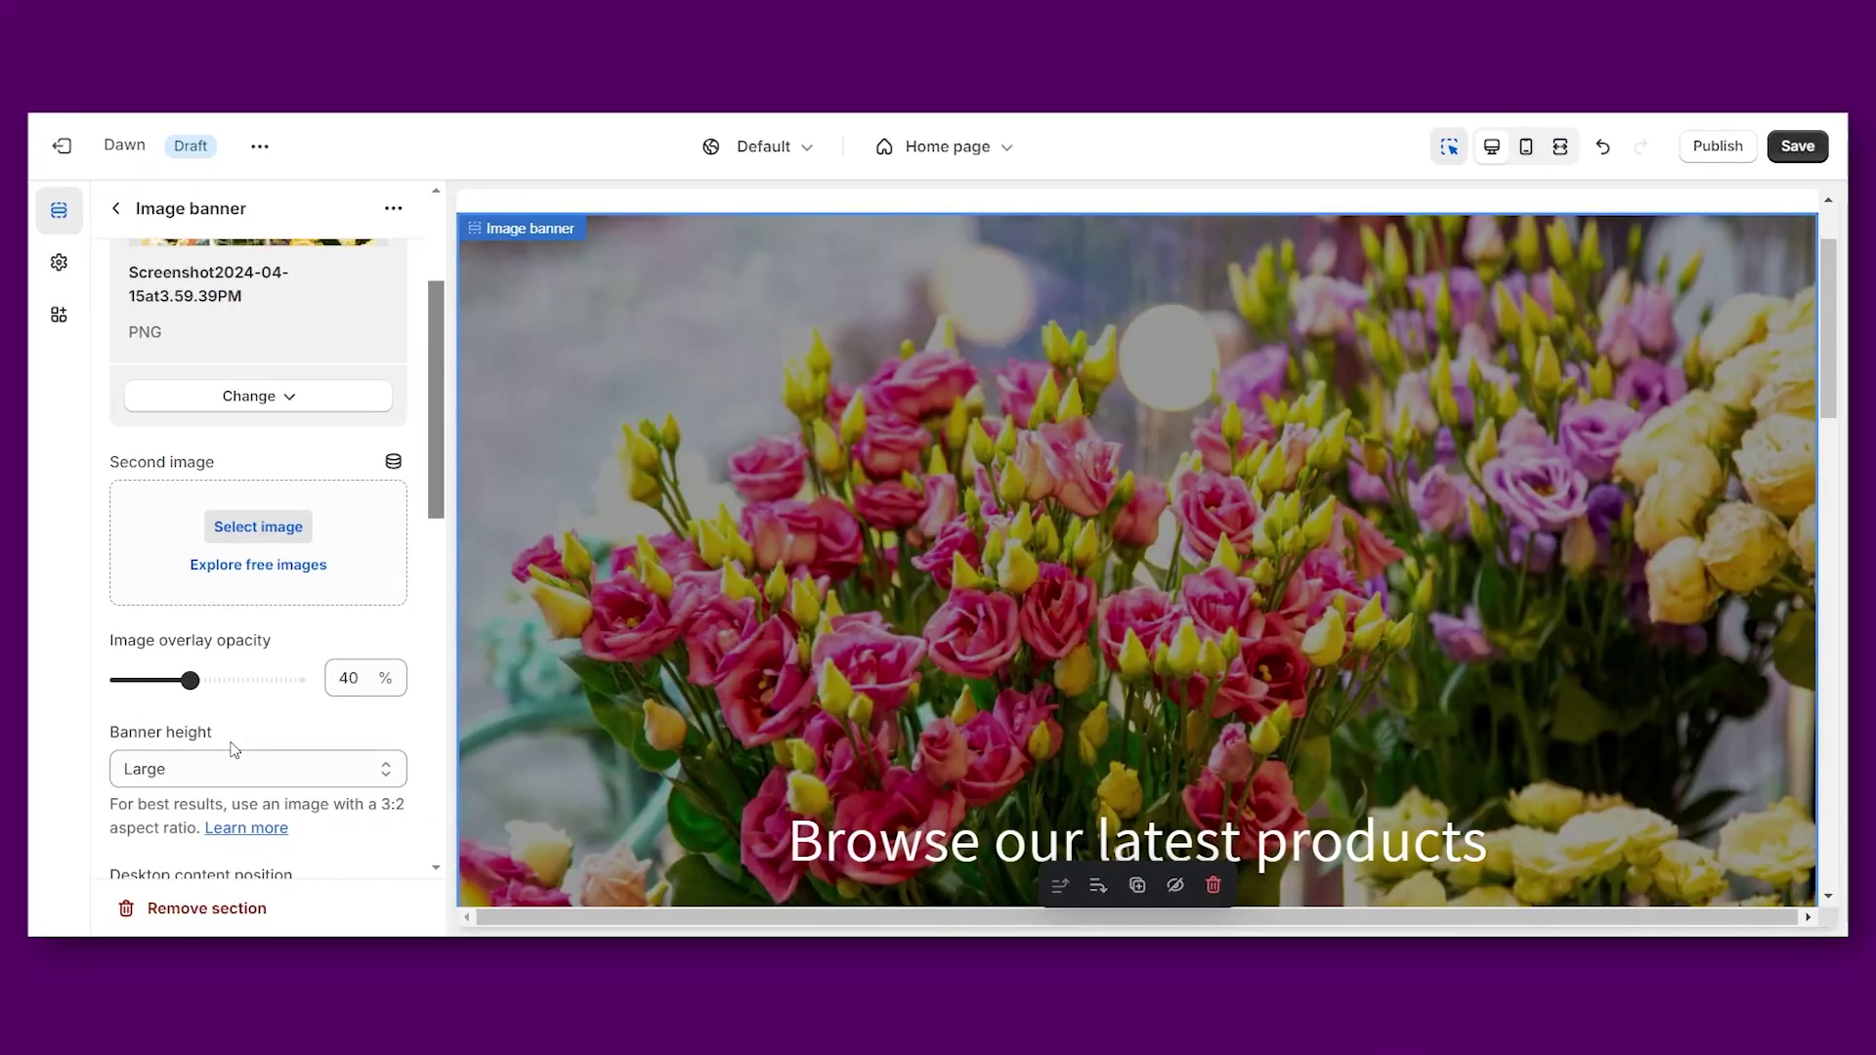
# - Set overlay opacity to 0%, then banner height to Medium after trying Small and Adapt
pyautogui.scroll(-2, 235, 750)
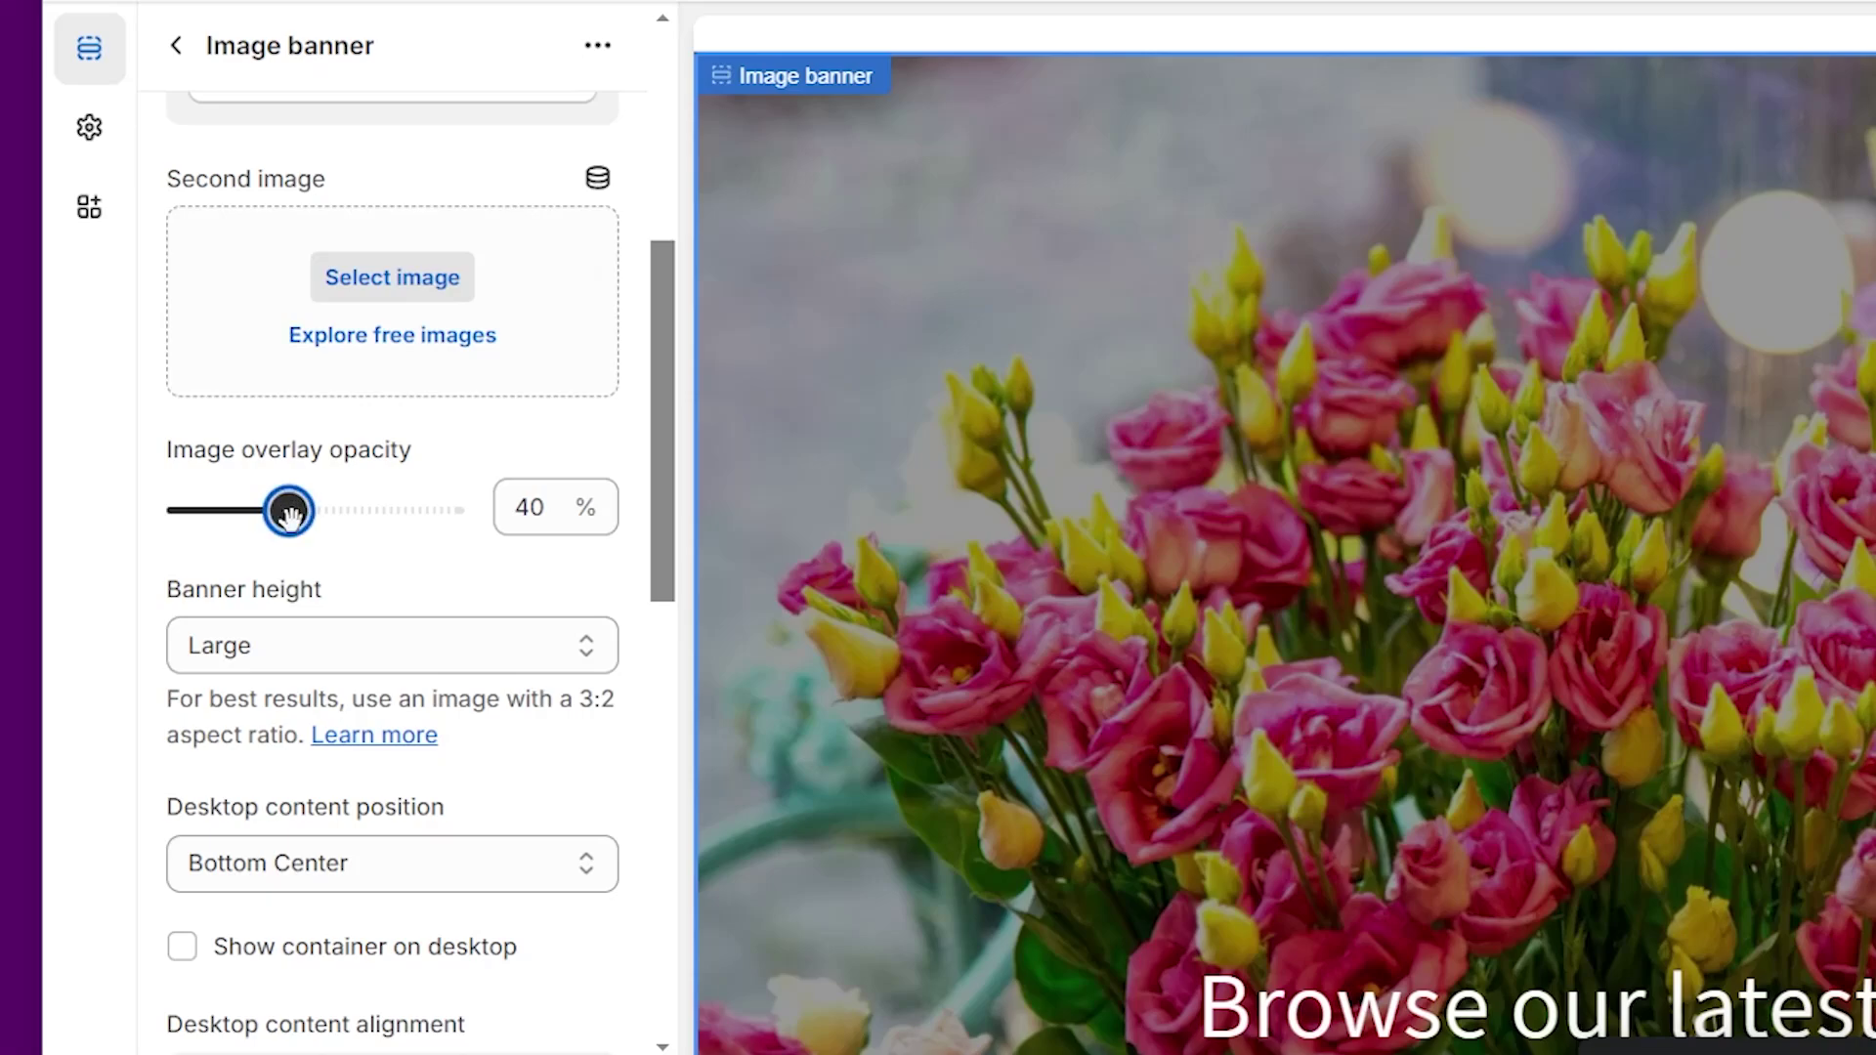
pyautogui.moveTo(290, 510)
pyautogui.mouseDown()
pyautogui.moveTo(168, 510)
pyautogui.moveTo(234, 550)
pyautogui.moveTo(32, 545)
pyautogui.mouseUp()
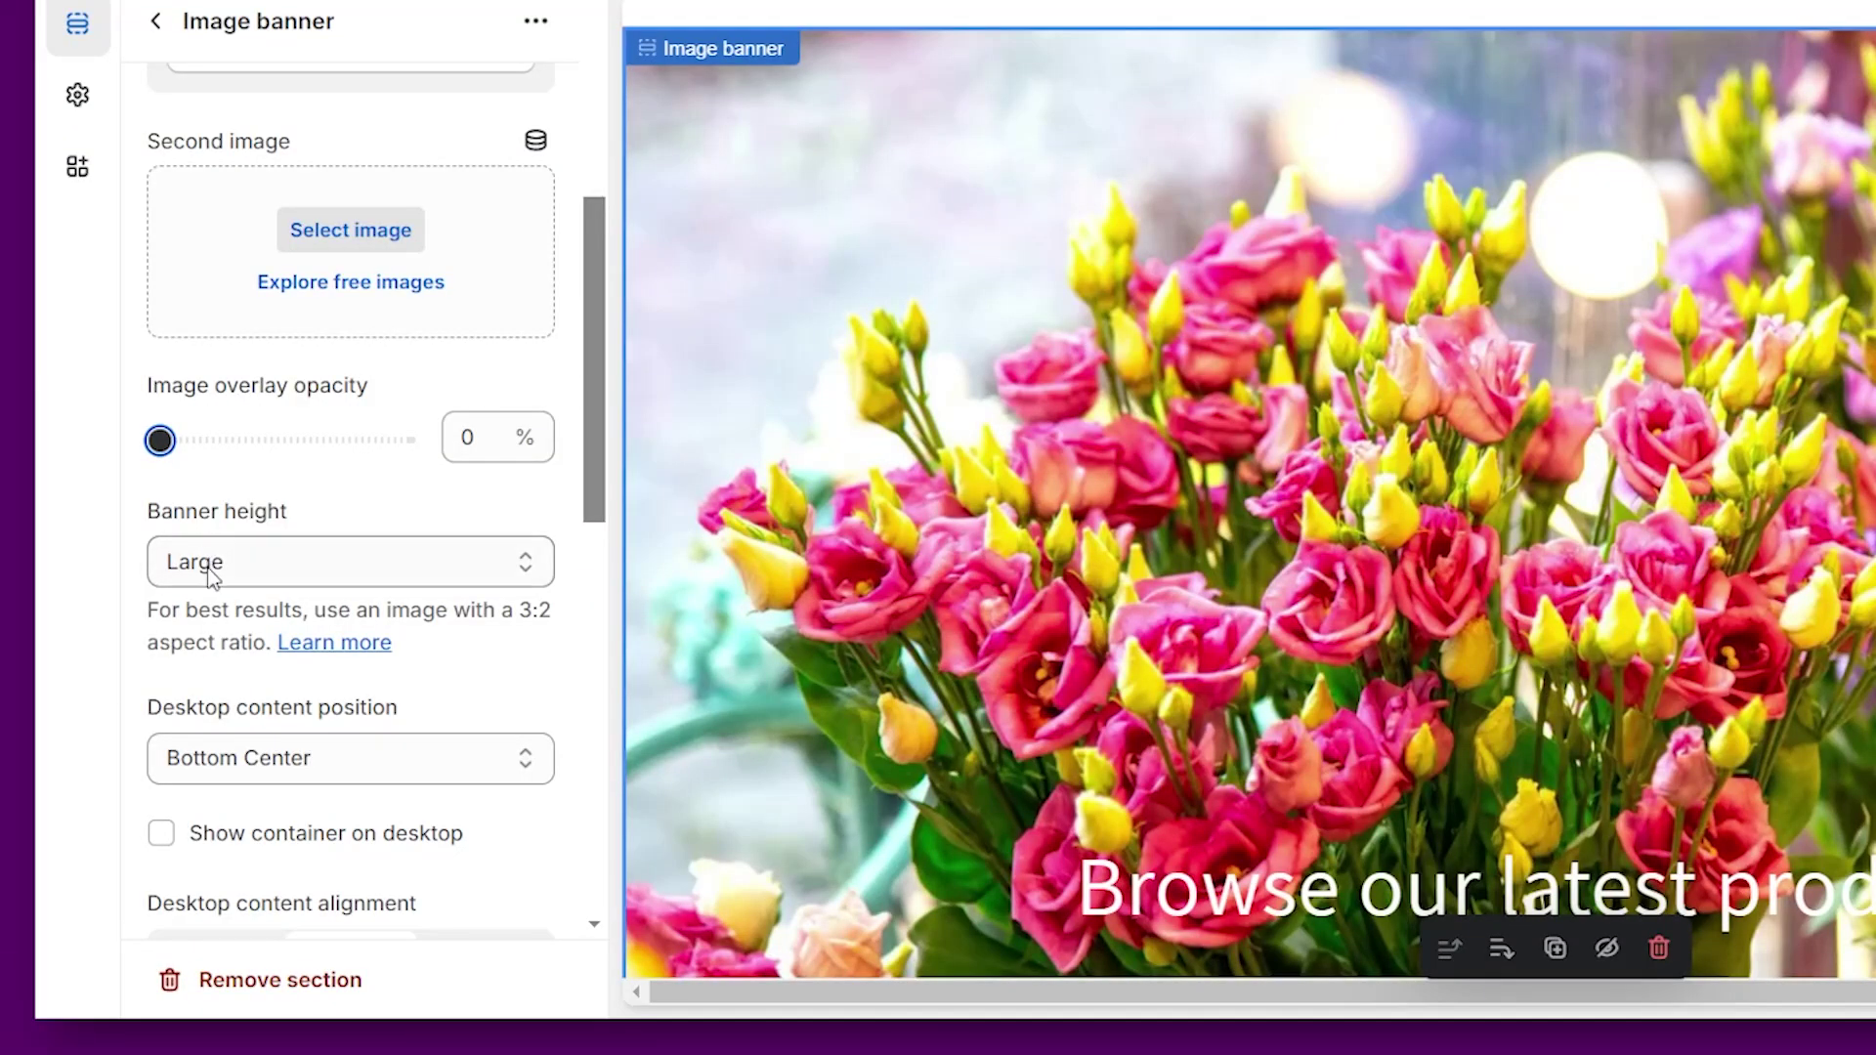
pyautogui.click(210, 576)
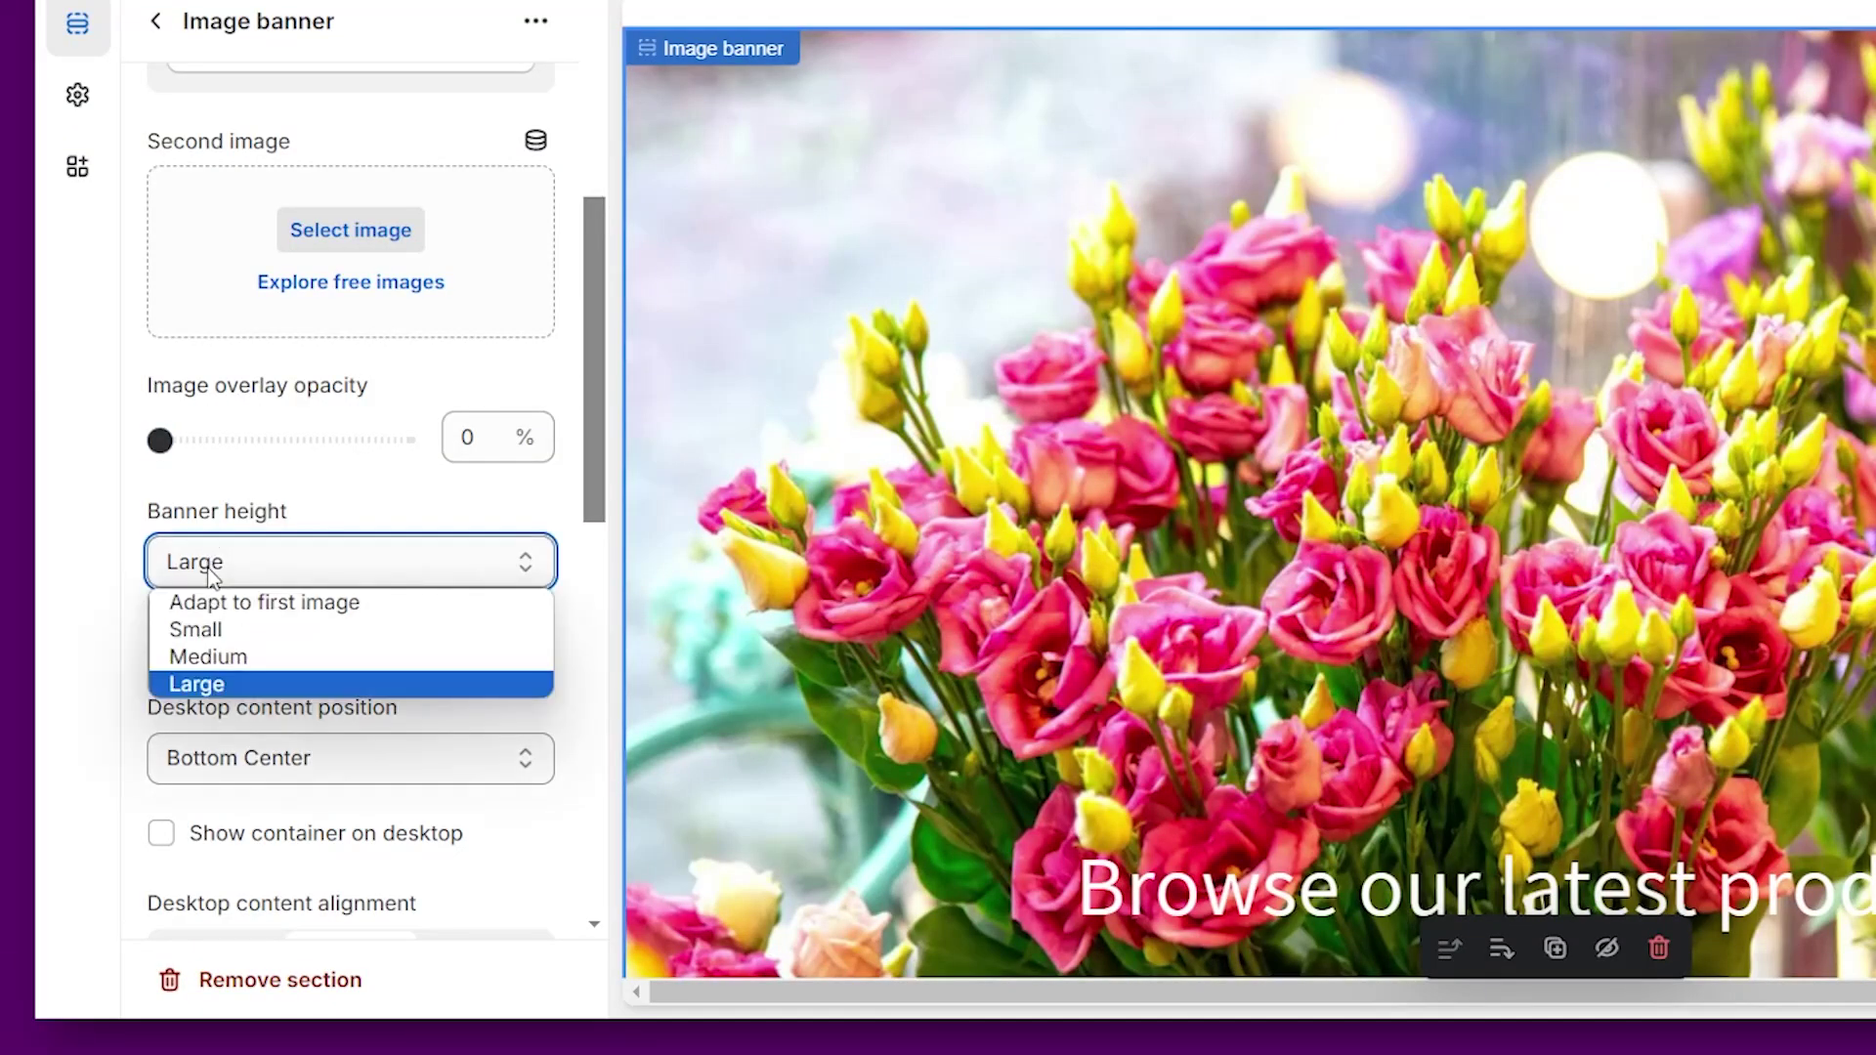
pyautogui.click(209, 657)
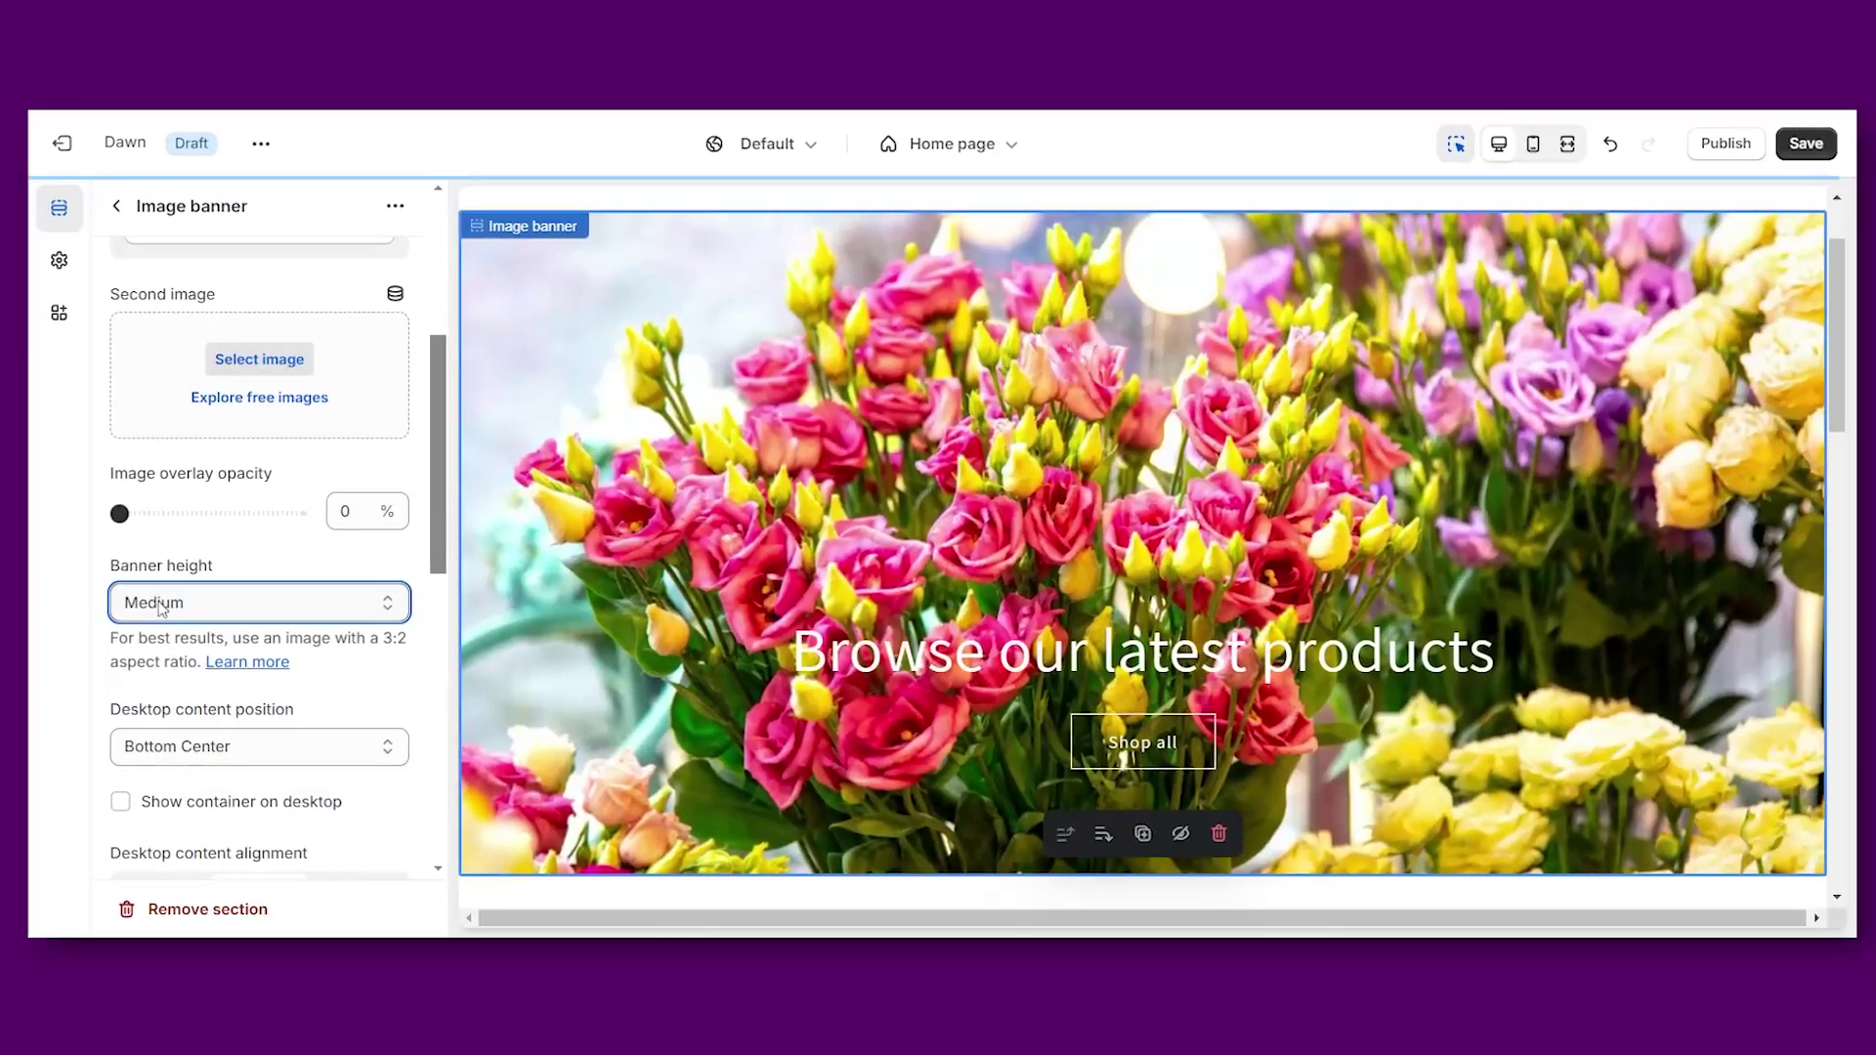
pyautogui.click(161, 607)
pyautogui.click(147, 652)
pyautogui.click(162, 607)
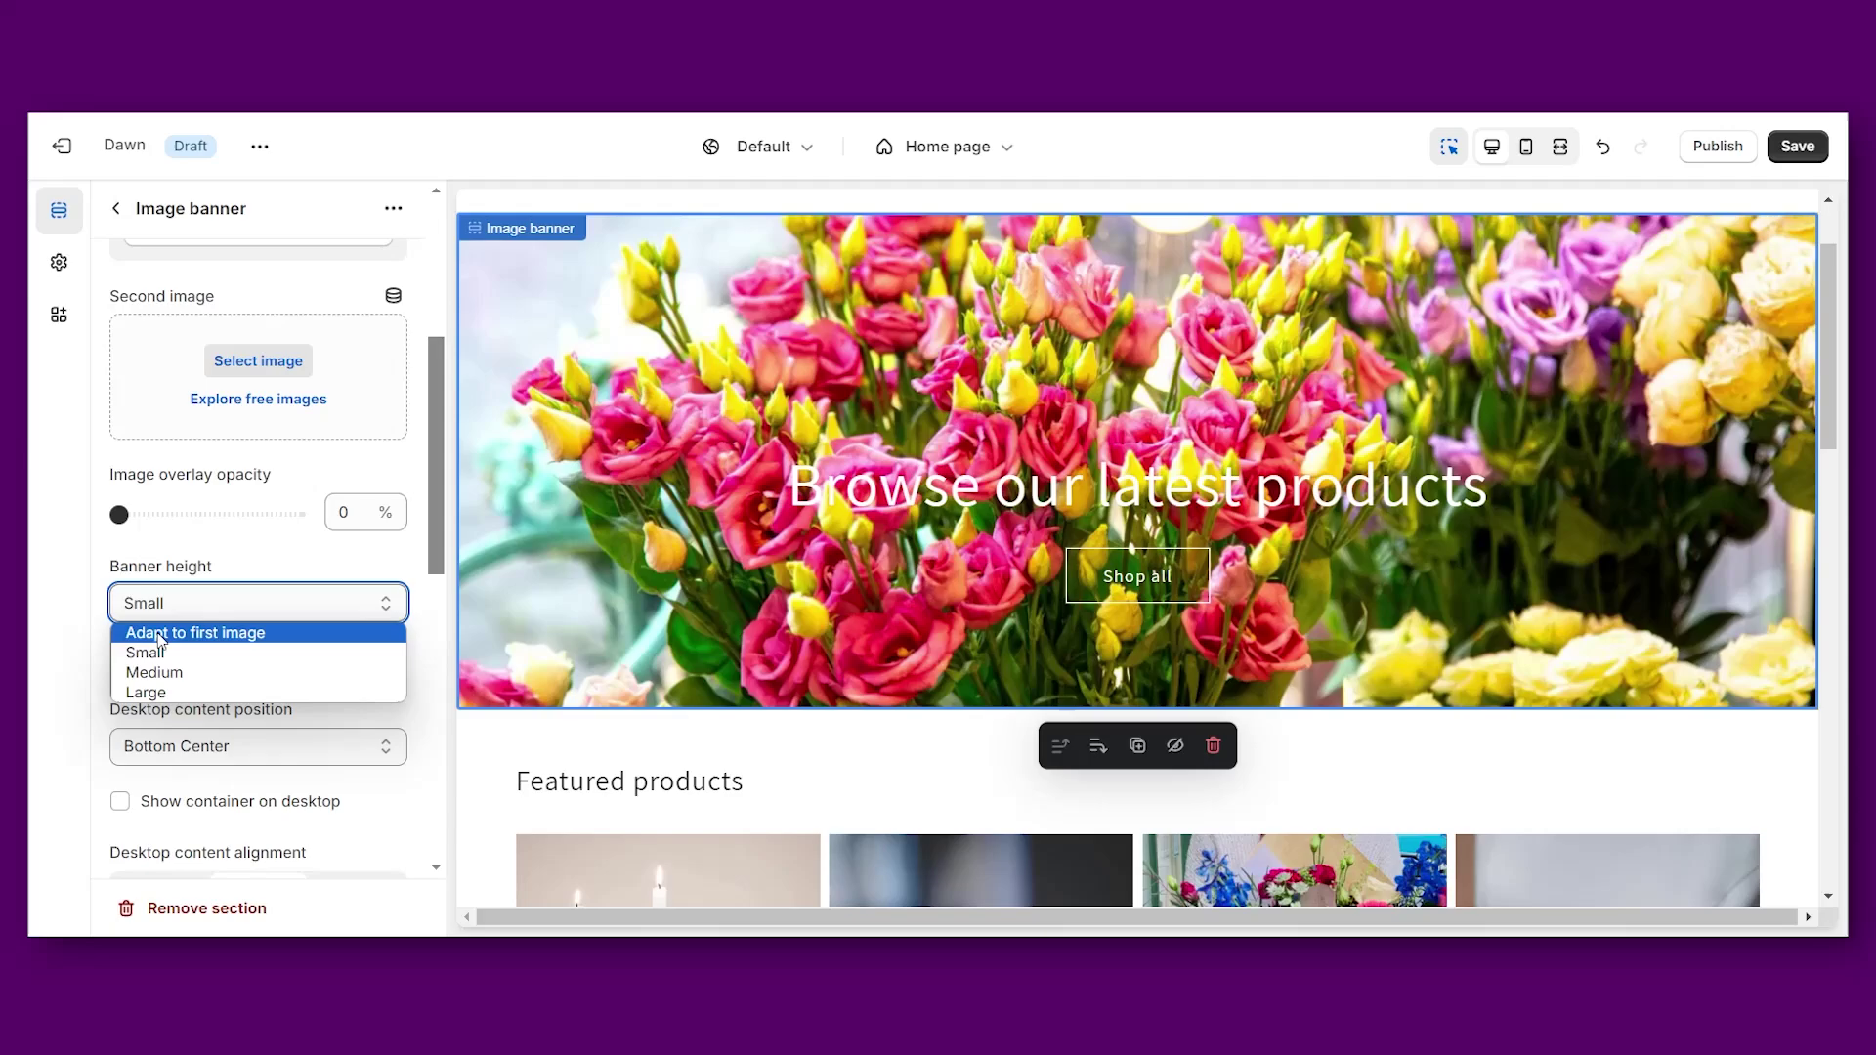
pyautogui.click(159, 636)
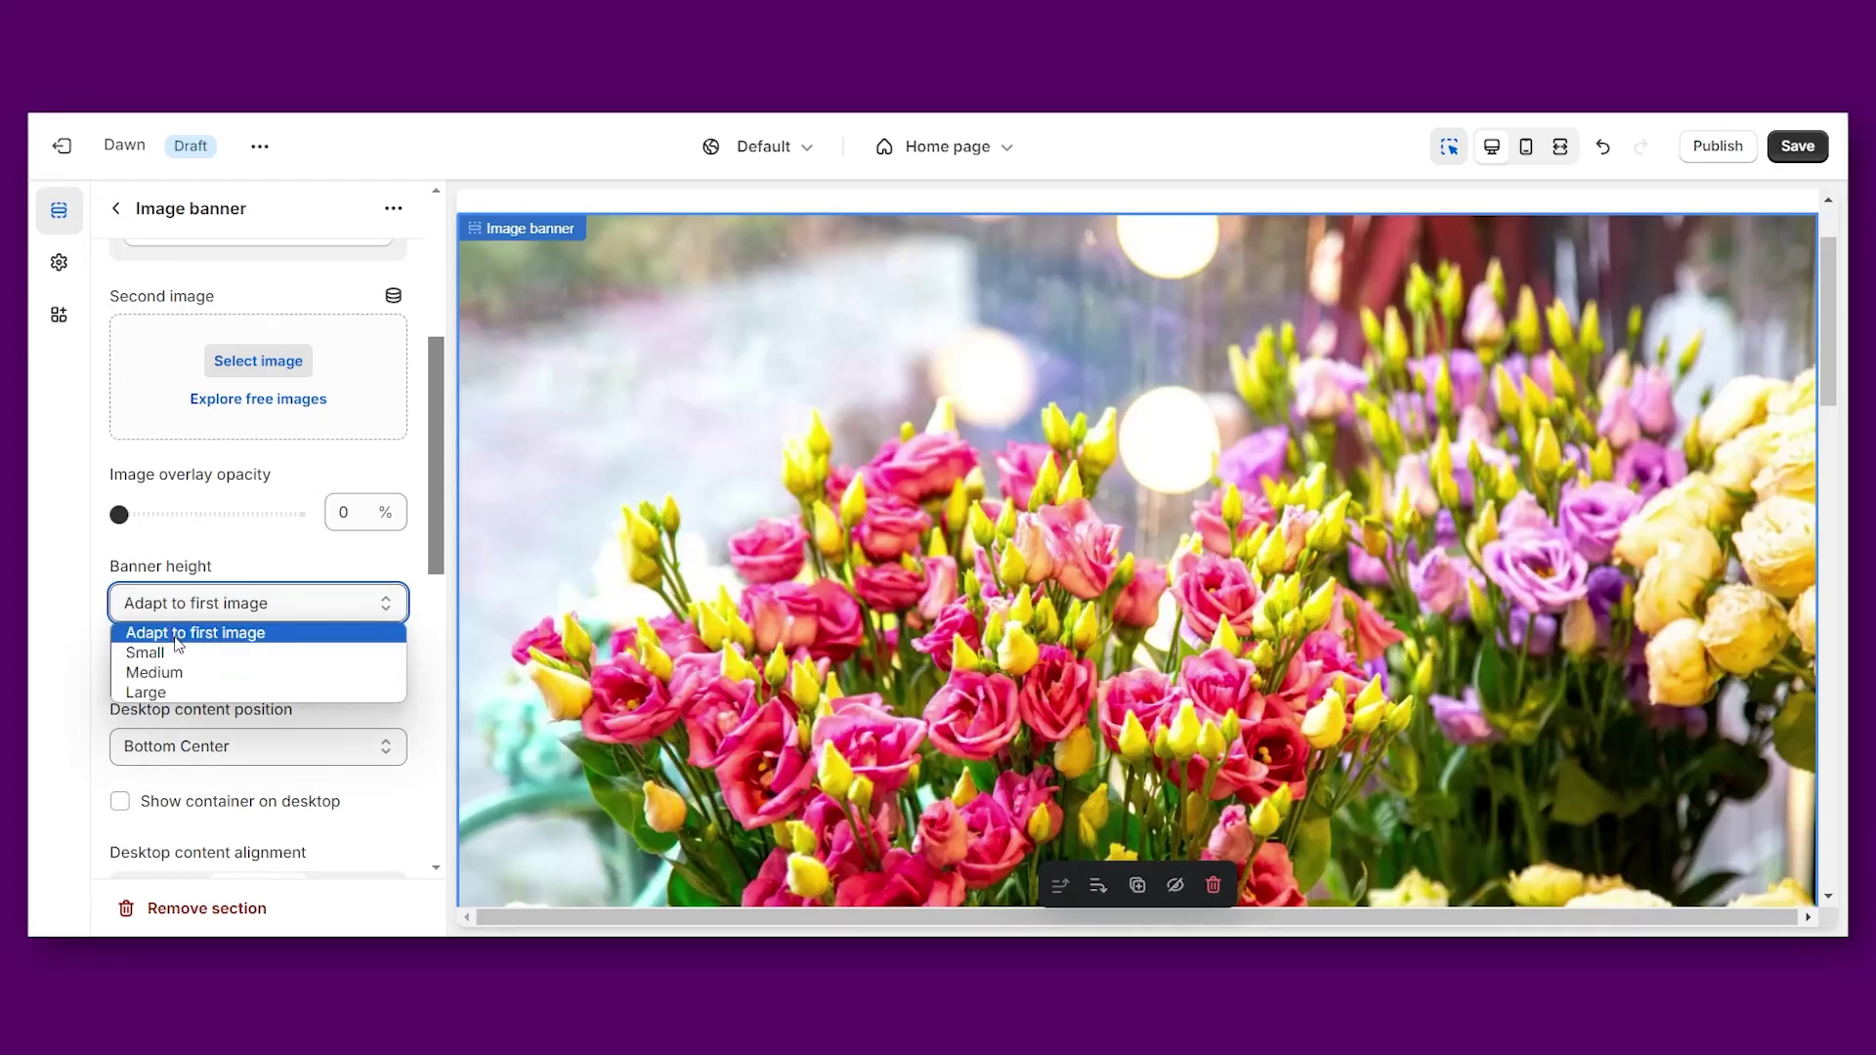
pyautogui.click(161, 673)
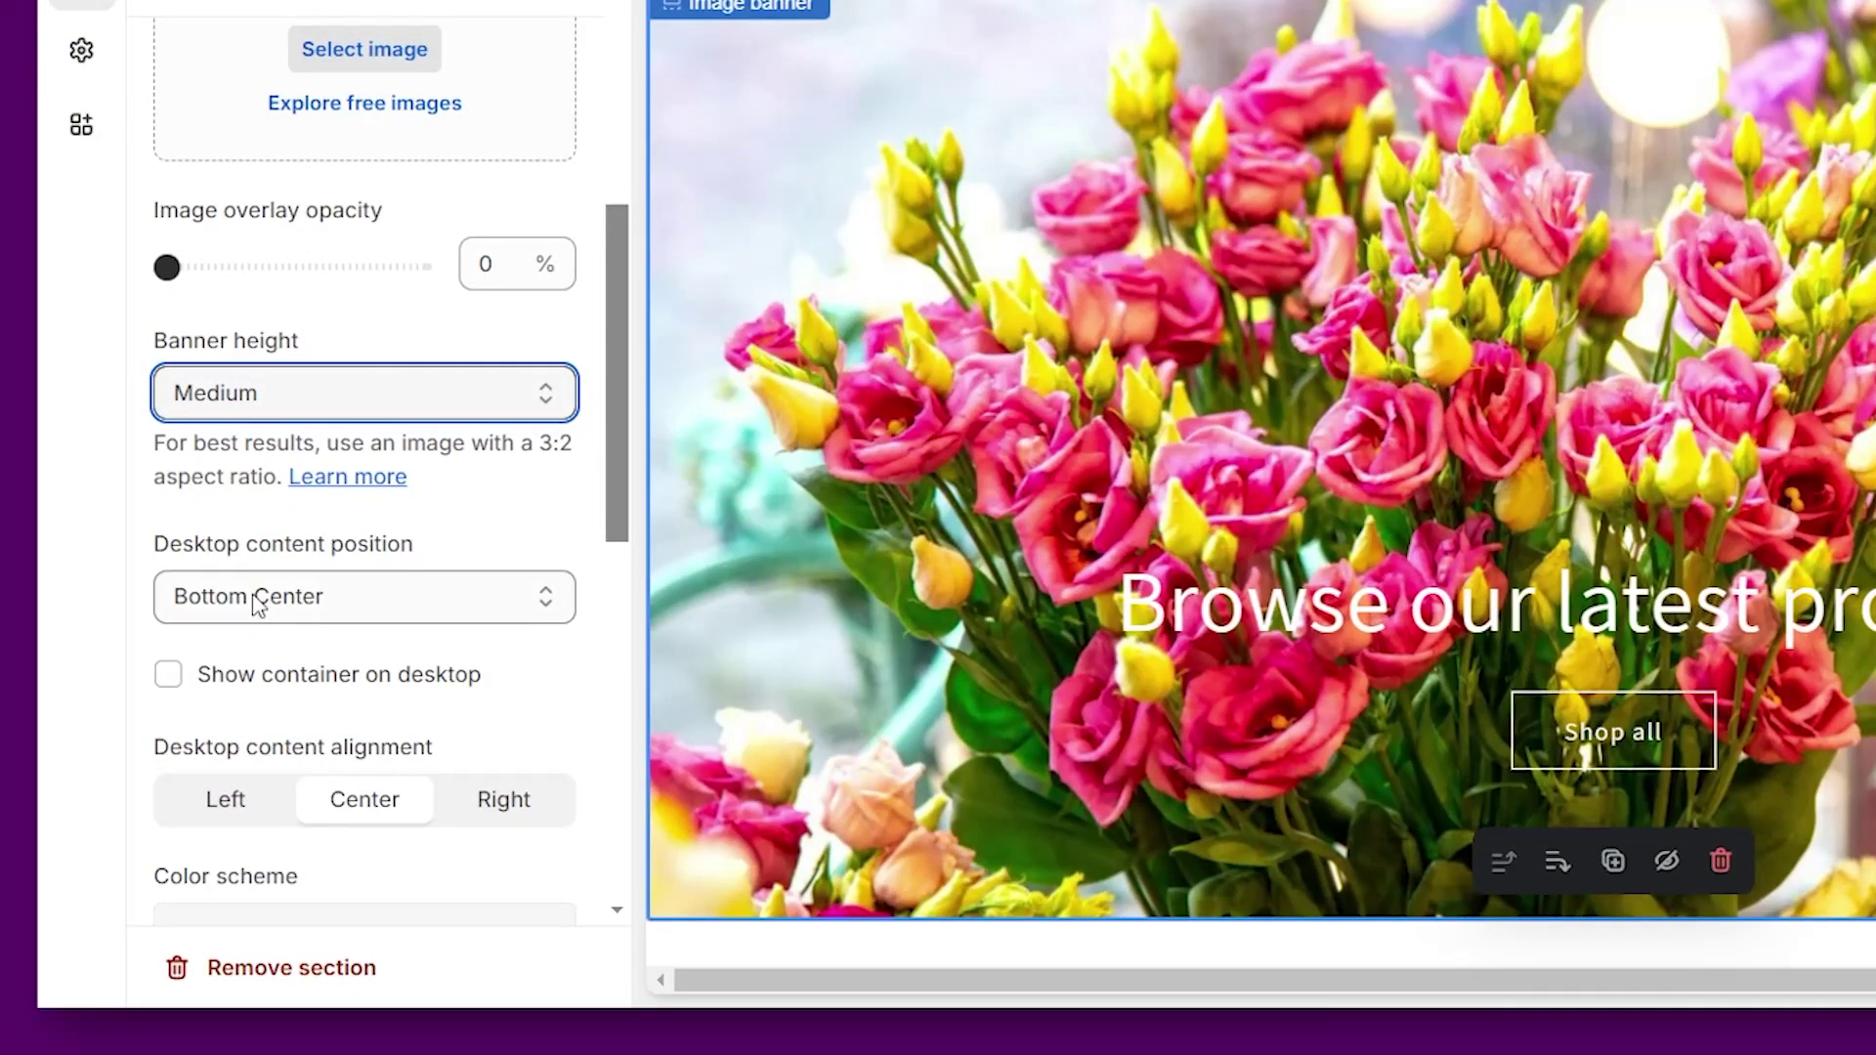
pyautogui.click(257, 607)
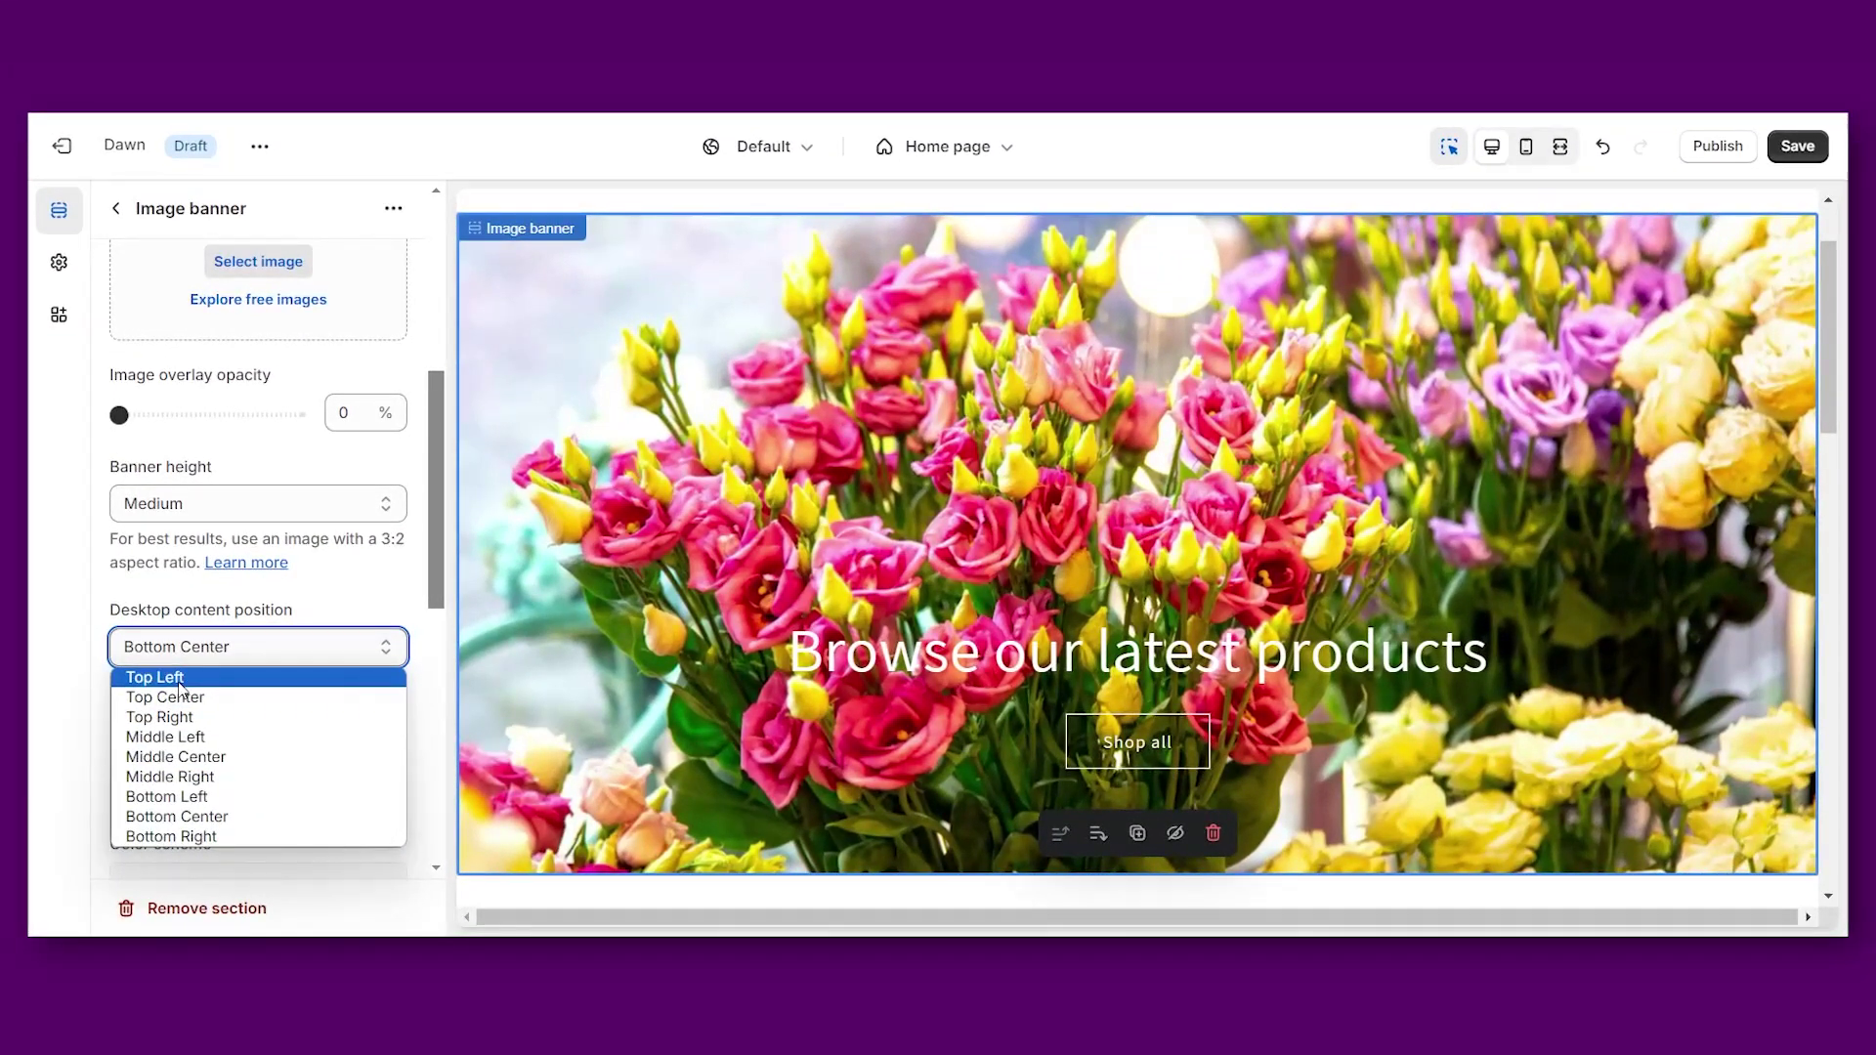
pyautogui.click(179, 684)
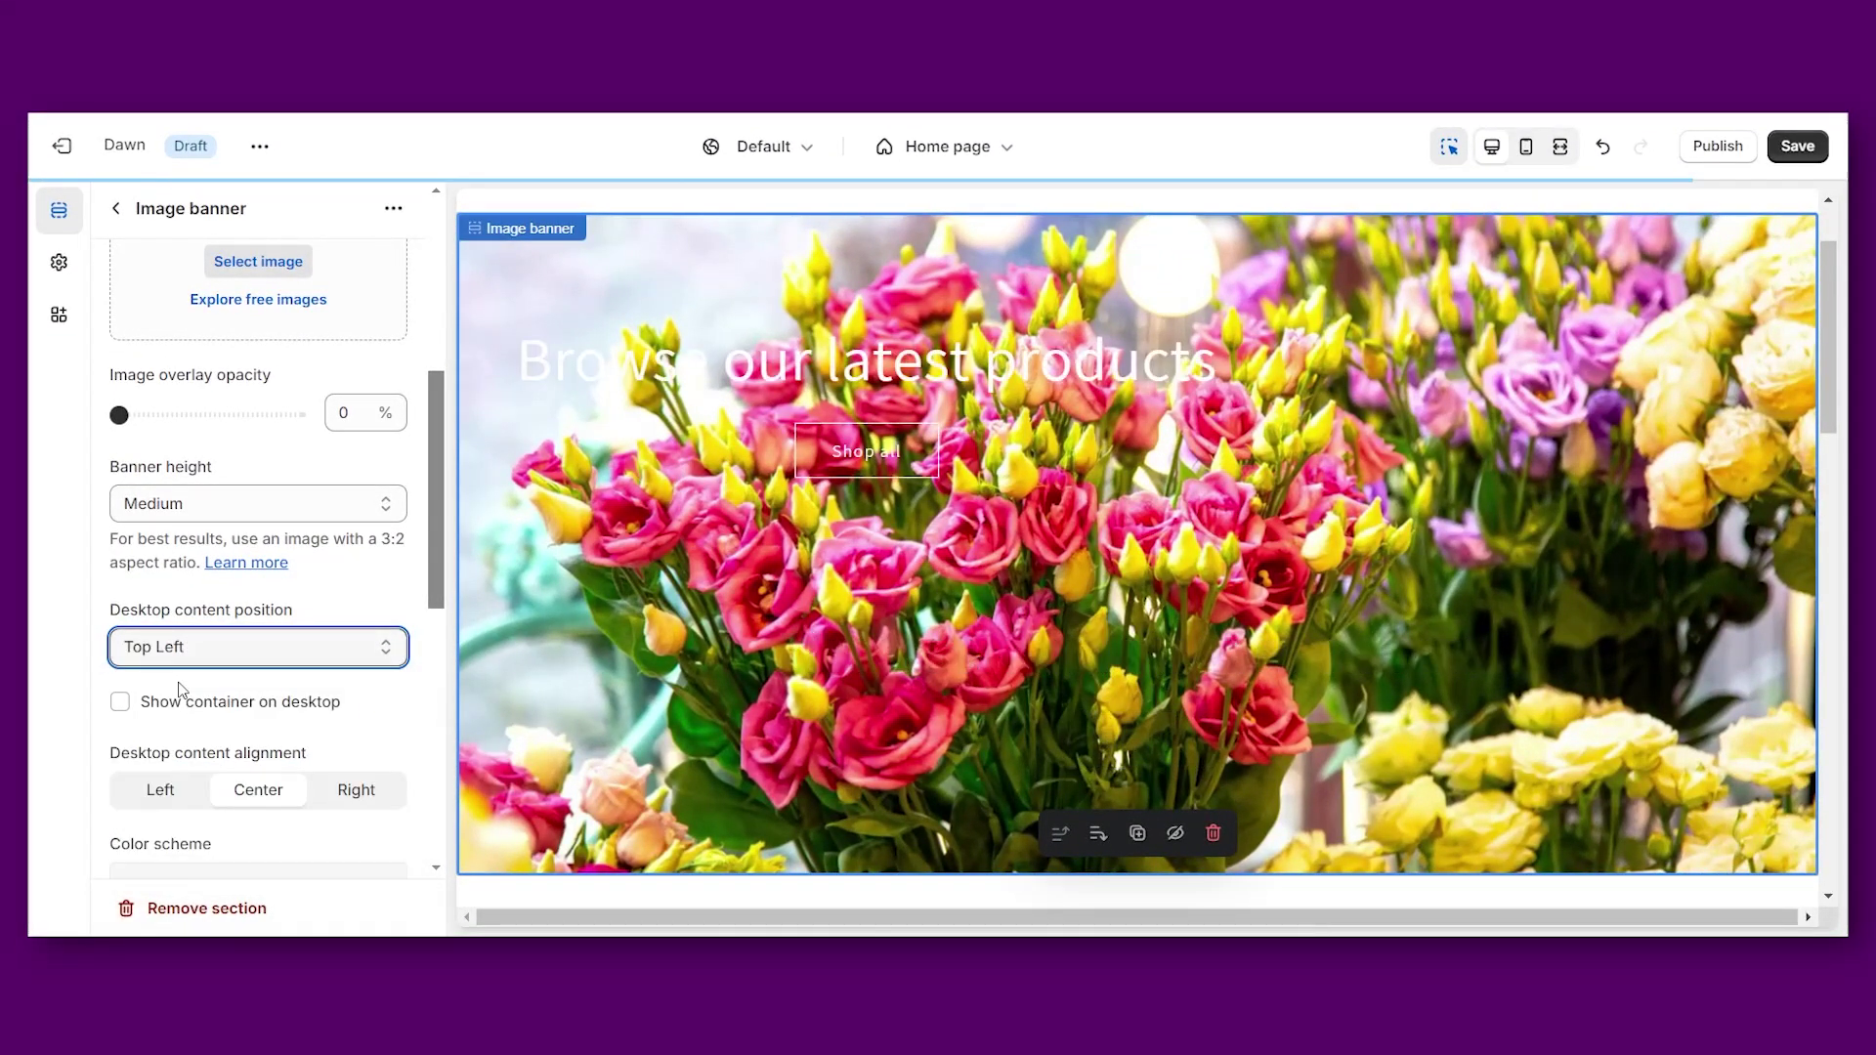
pyautogui.press('Down')
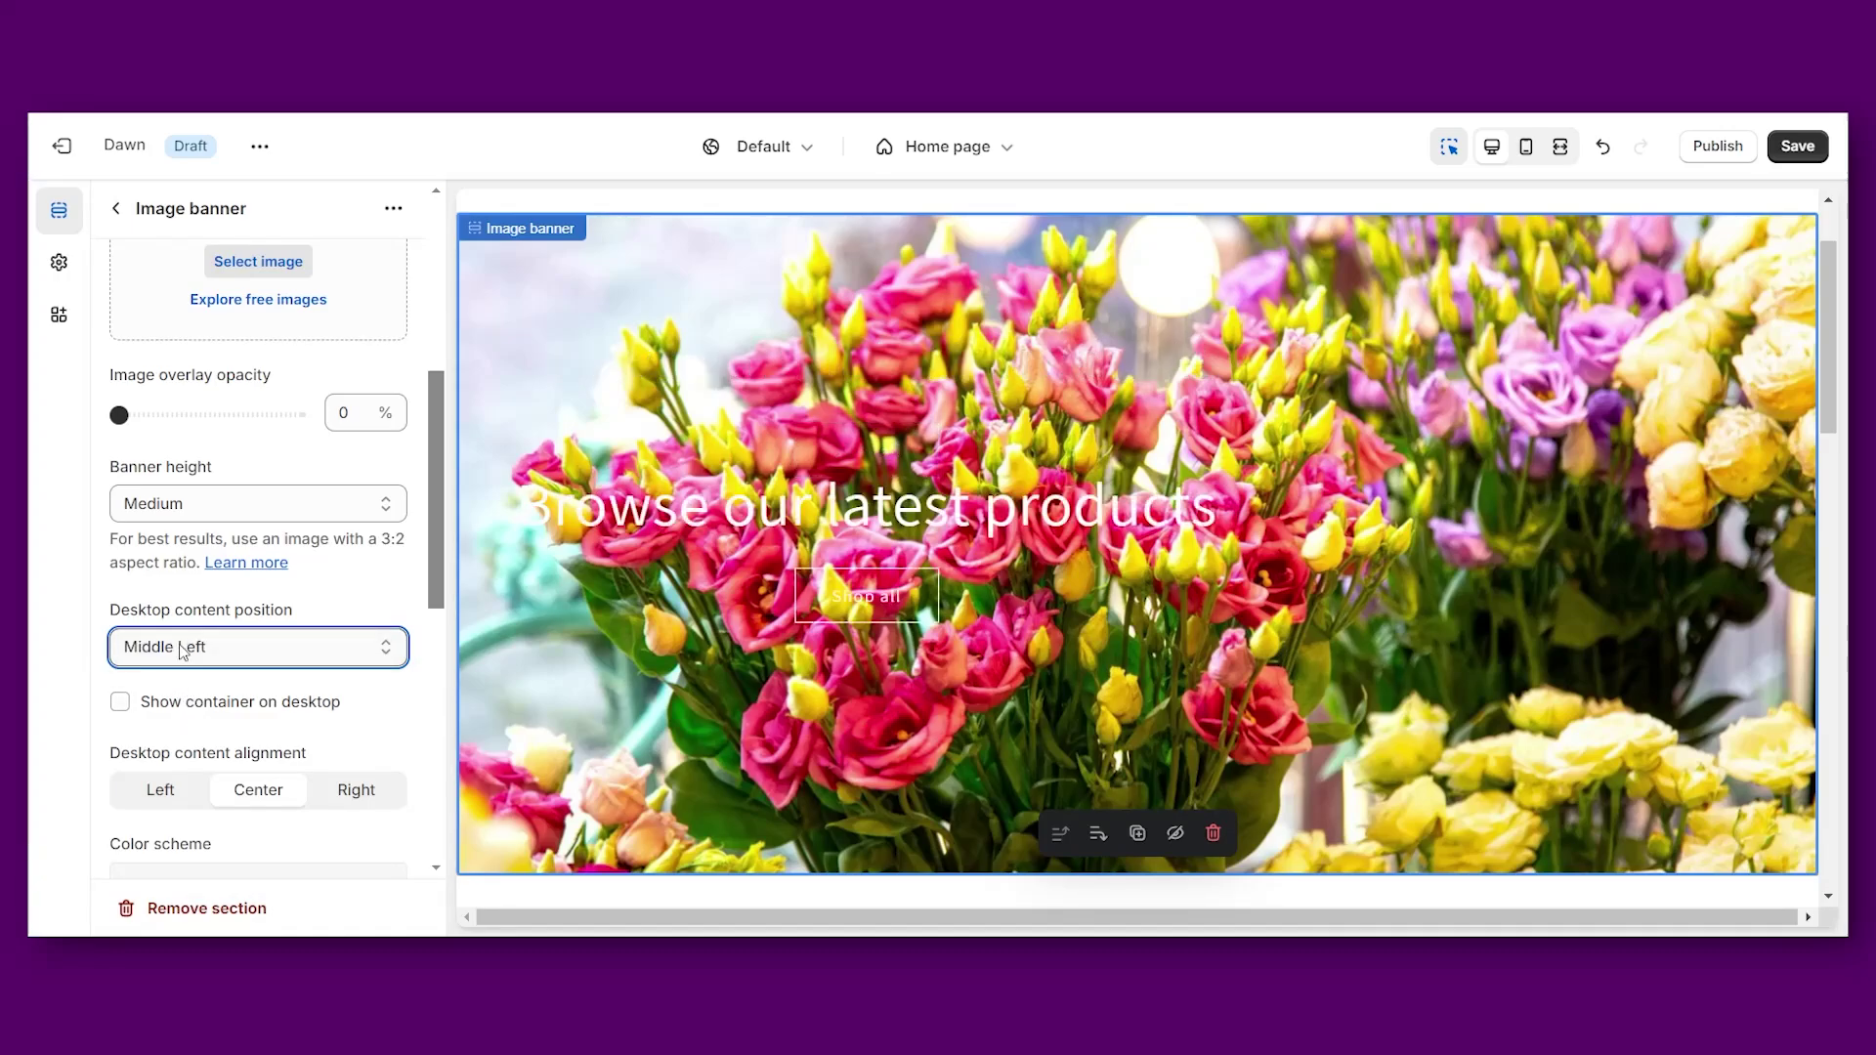
pyautogui.press('Down')
pyautogui.press('Down')
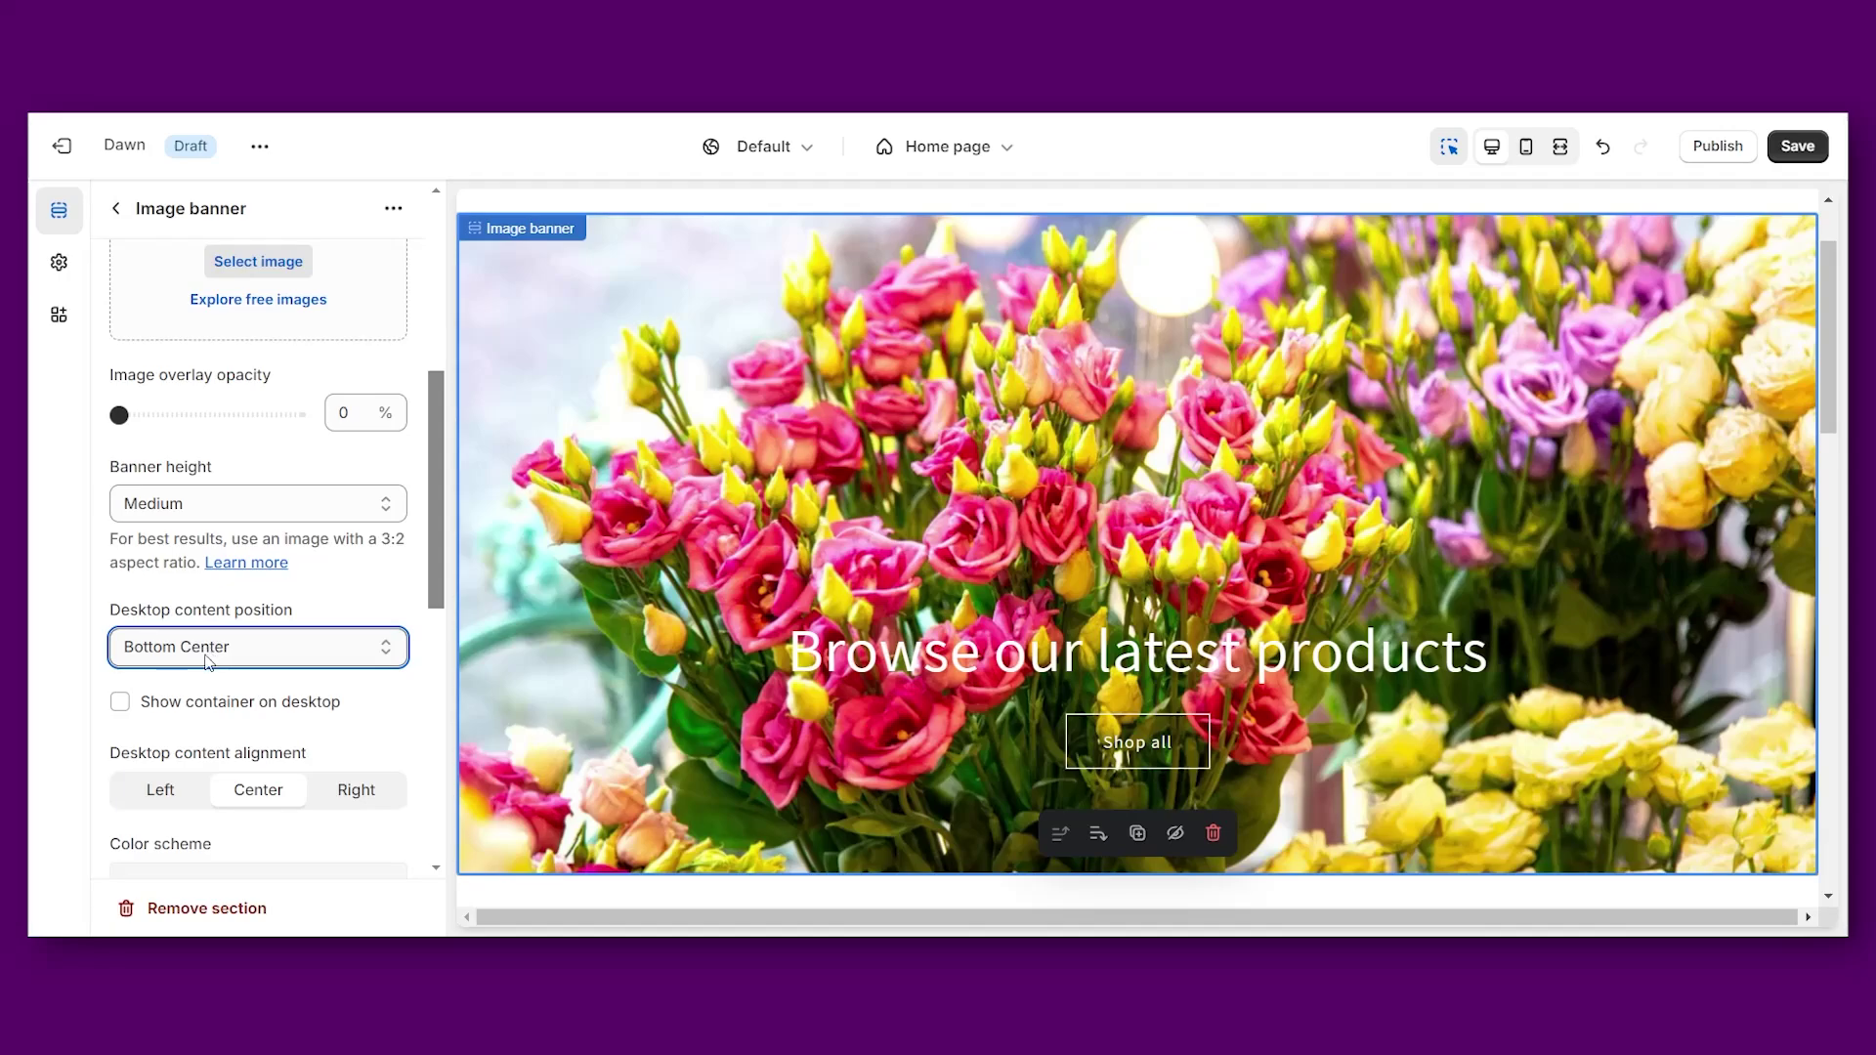
# - Show the desktop text container and try left, right, then centred content alignment
pyautogui.click(120, 702)
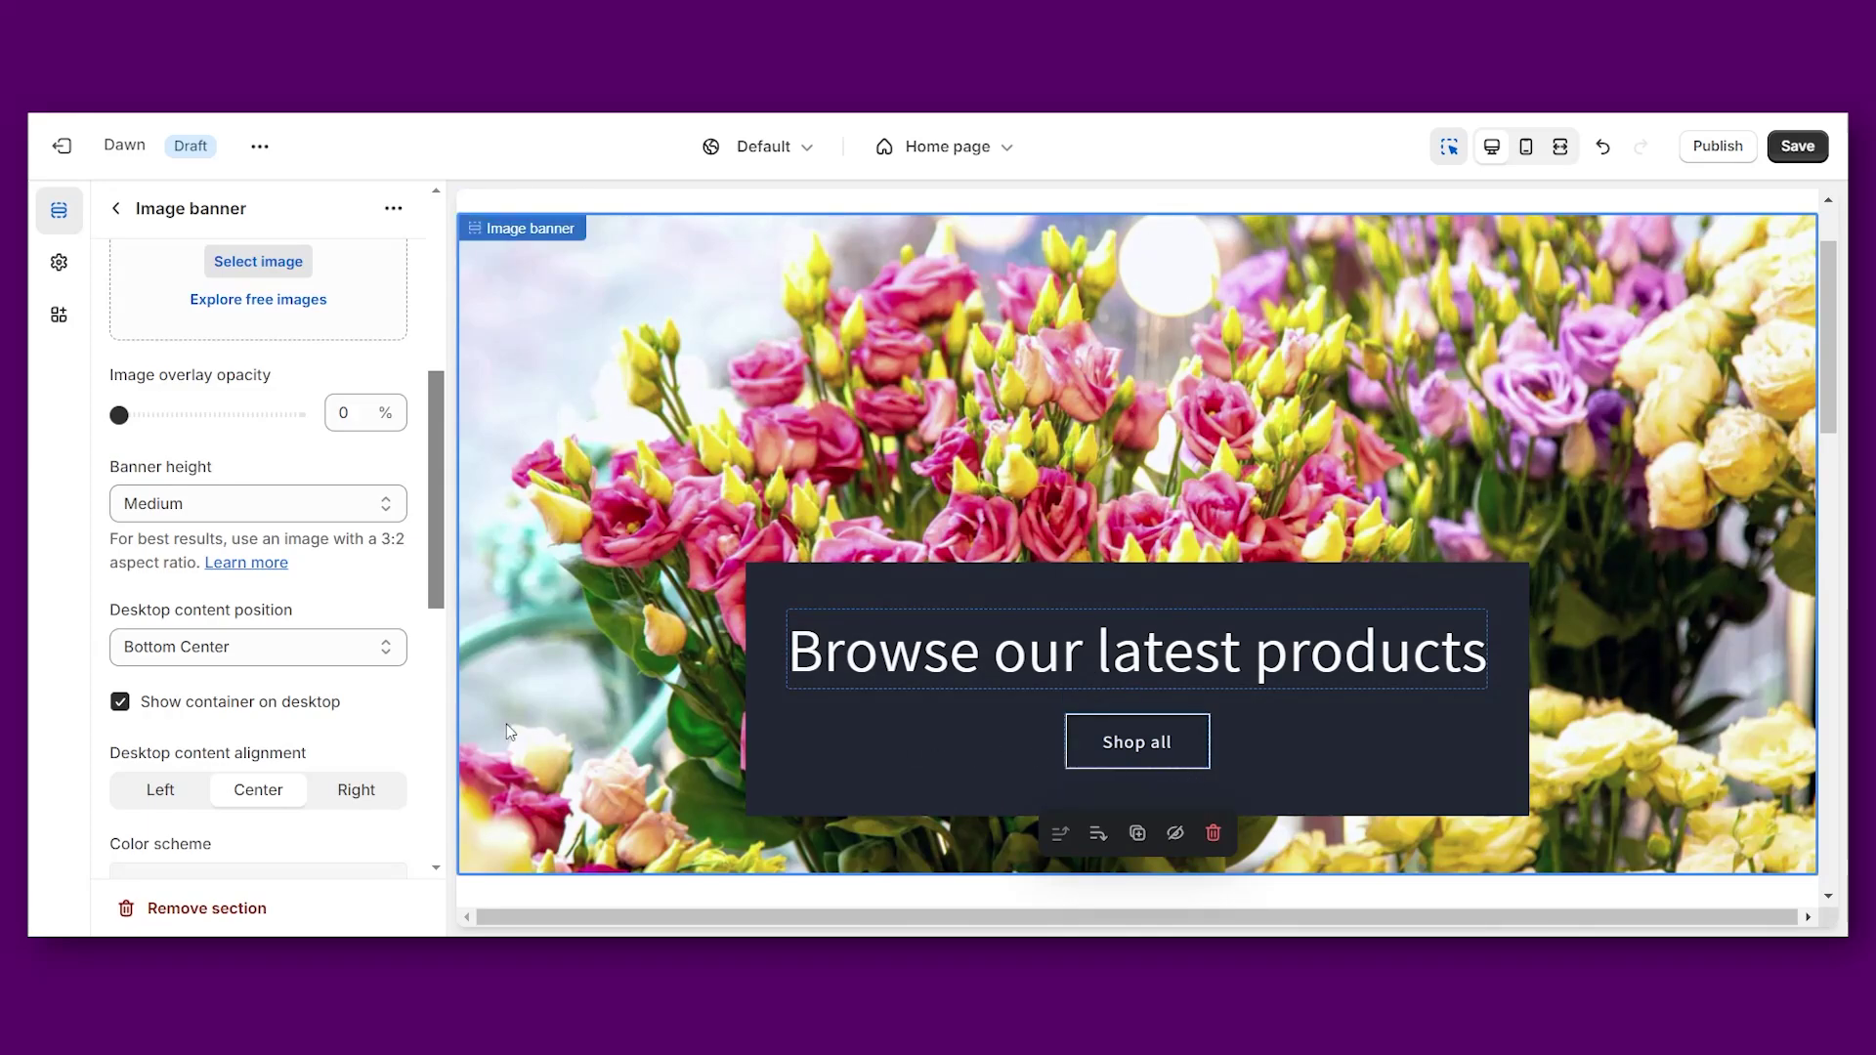
pyautogui.click(187, 787)
pyautogui.click(347, 790)
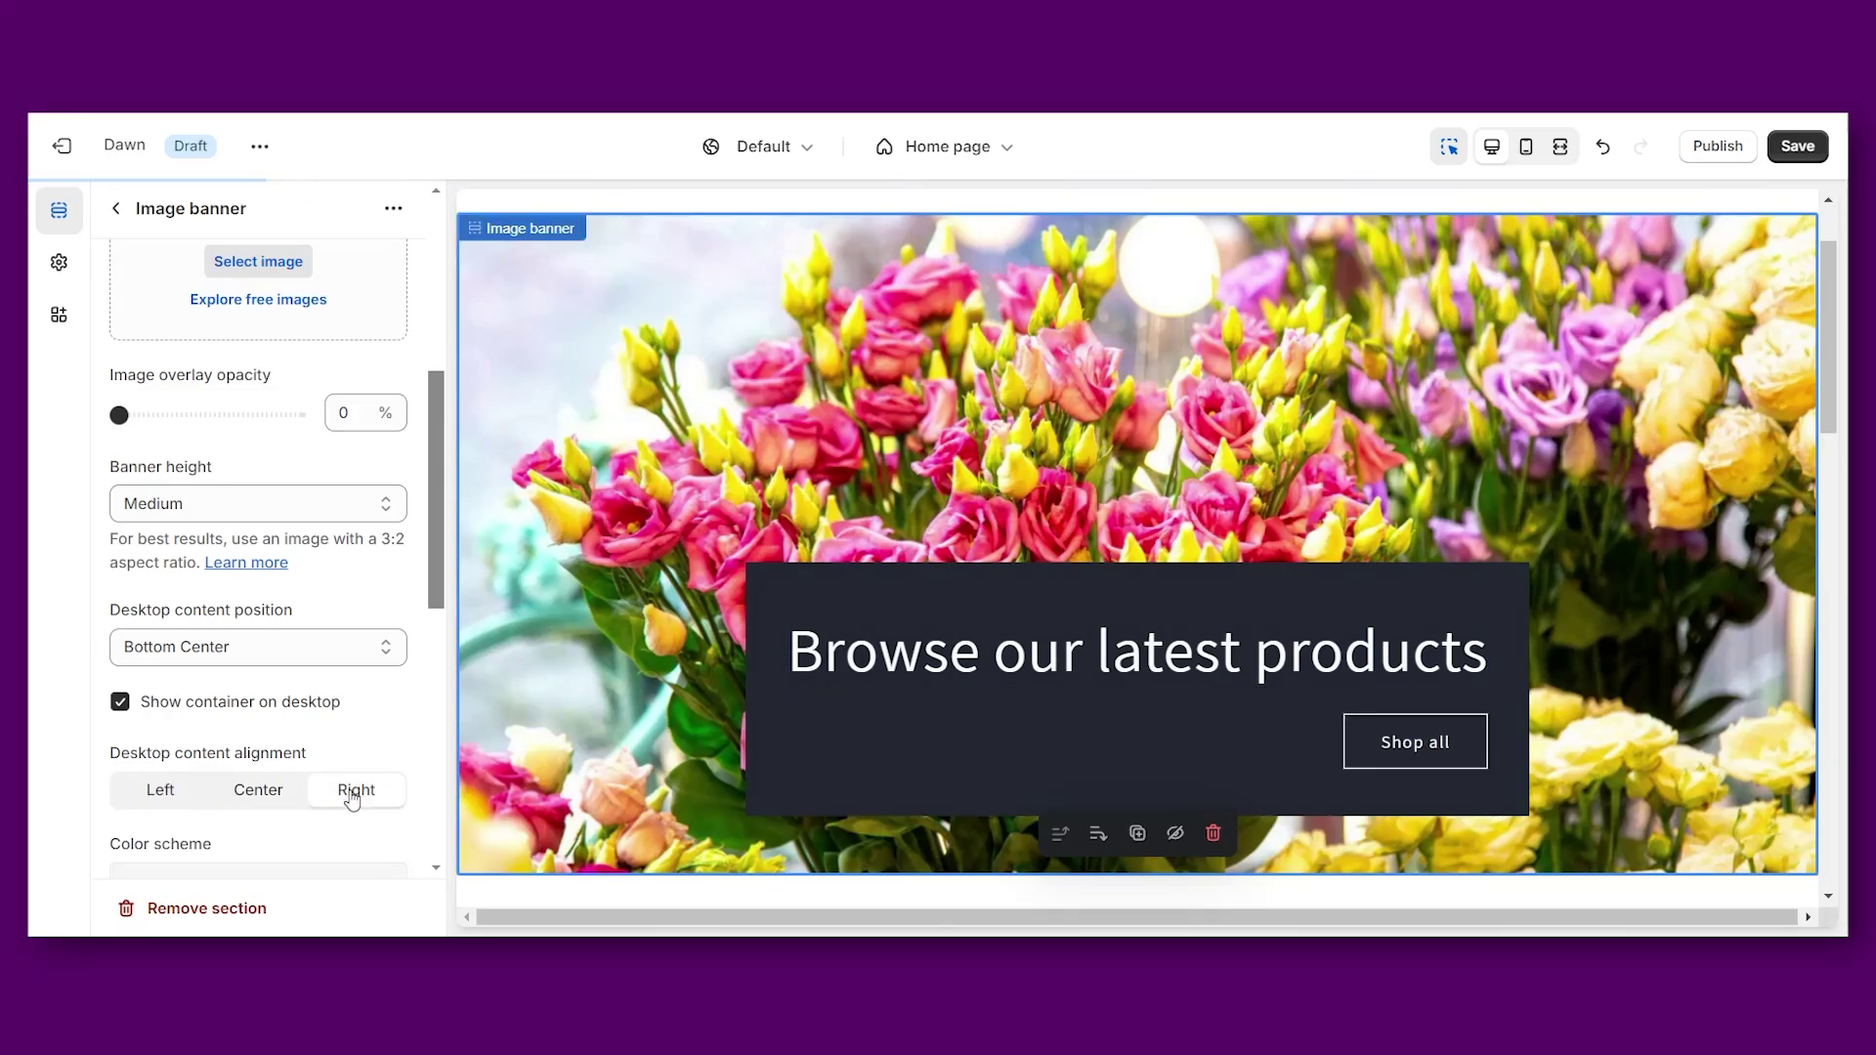
pyautogui.click(260, 791)
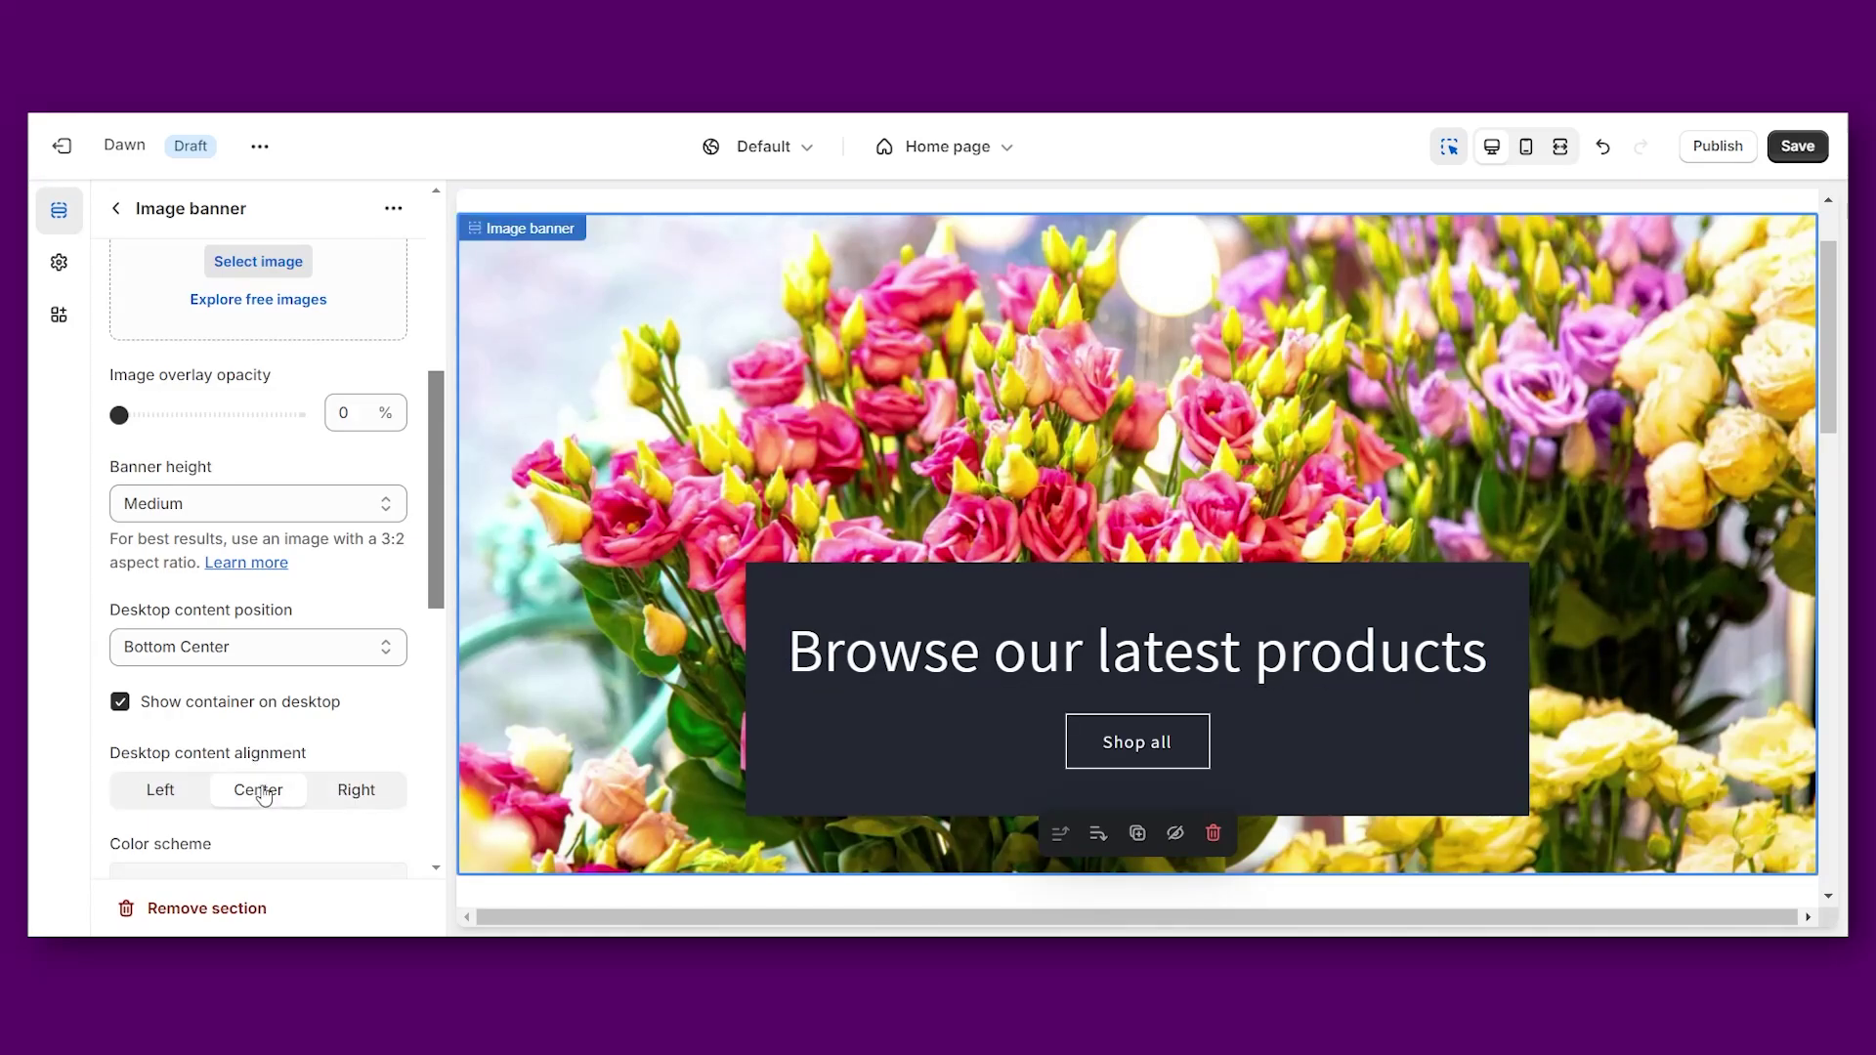
pyautogui.scroll(-2, 274, 811)
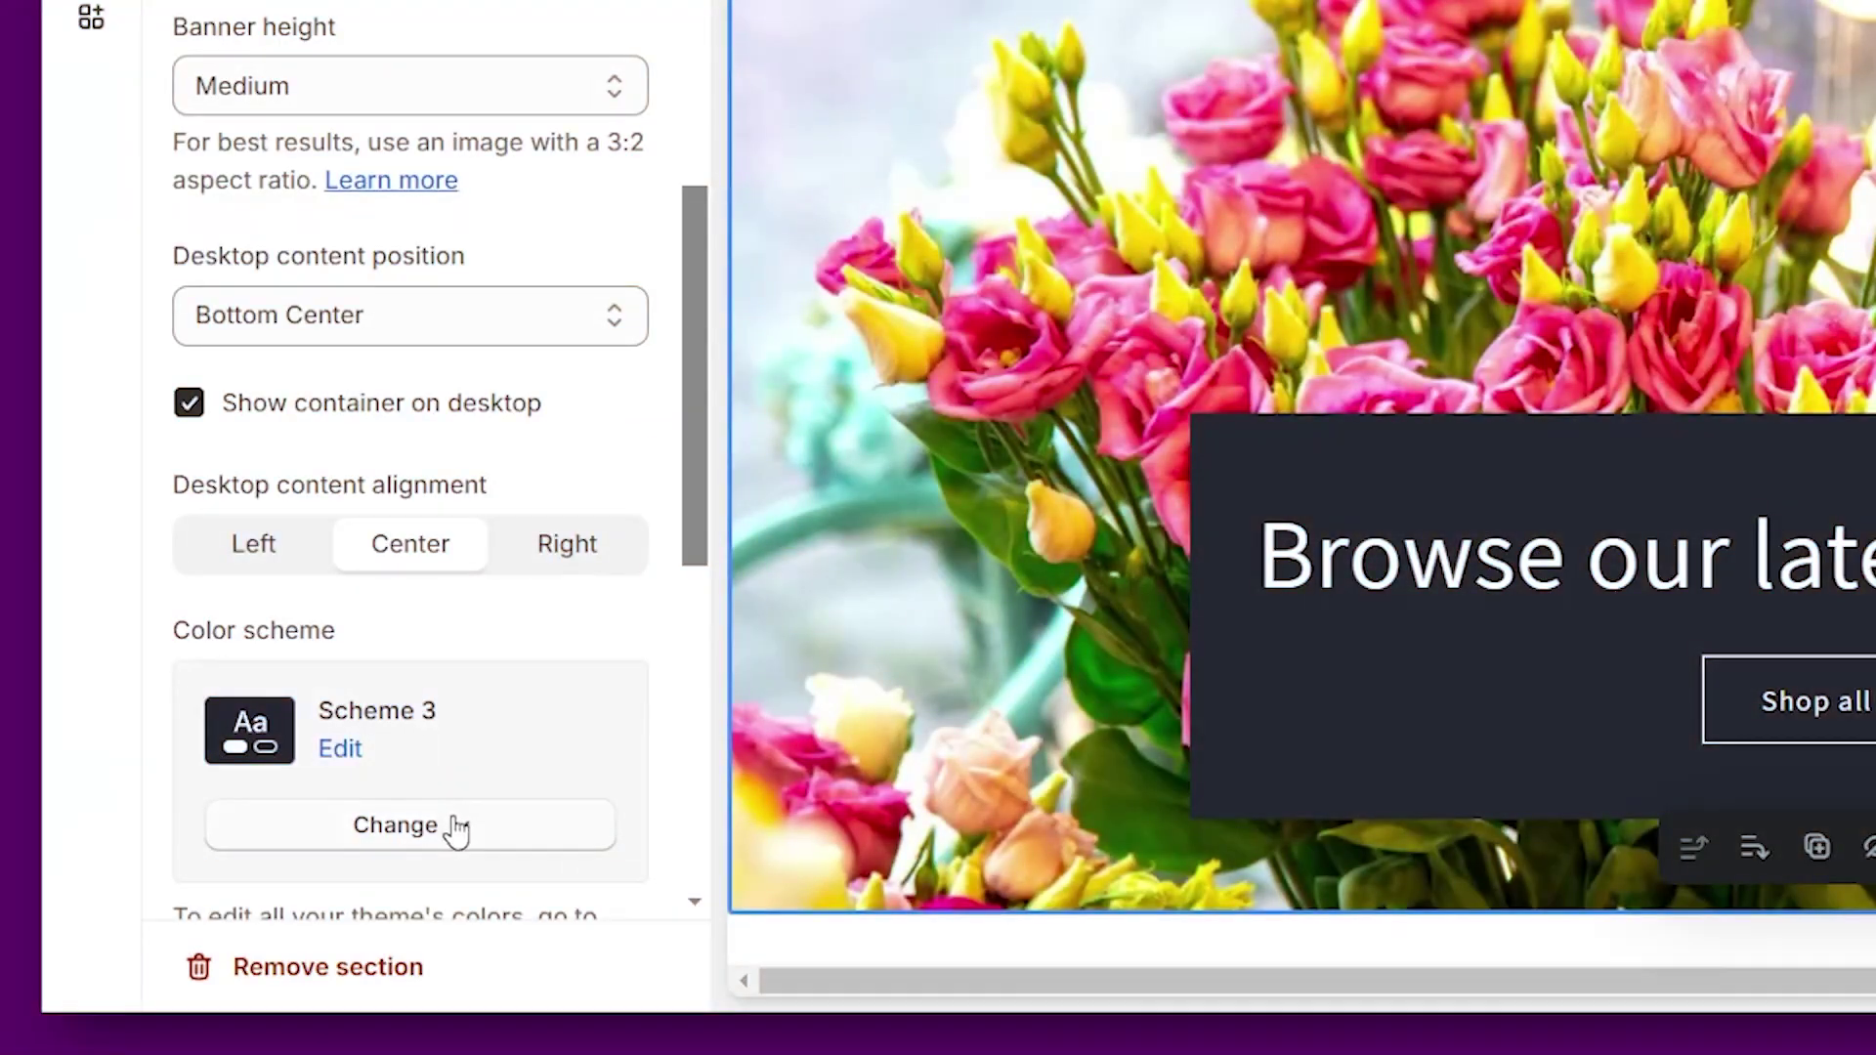
# - Apply colour Scheme 4 to the banner and hide the text container
pyautogui.click(459, 835)
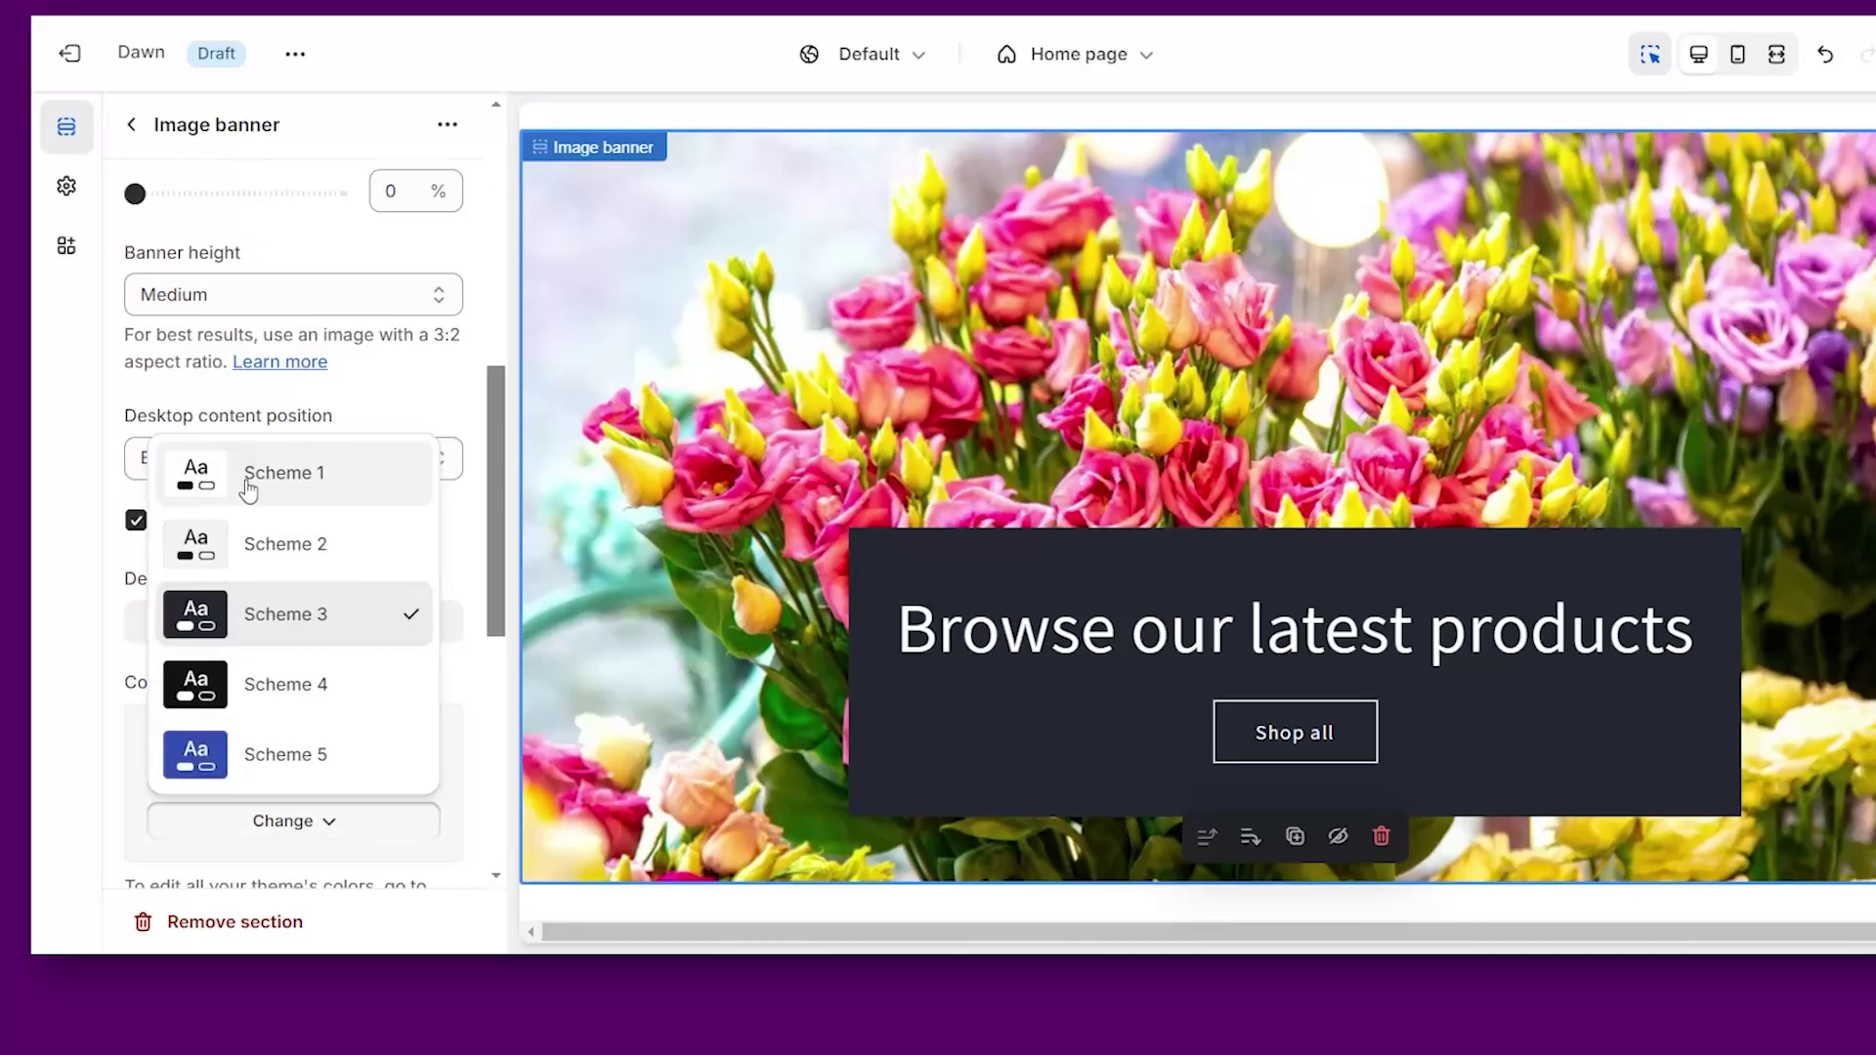
pyautogui.click(249, 488)
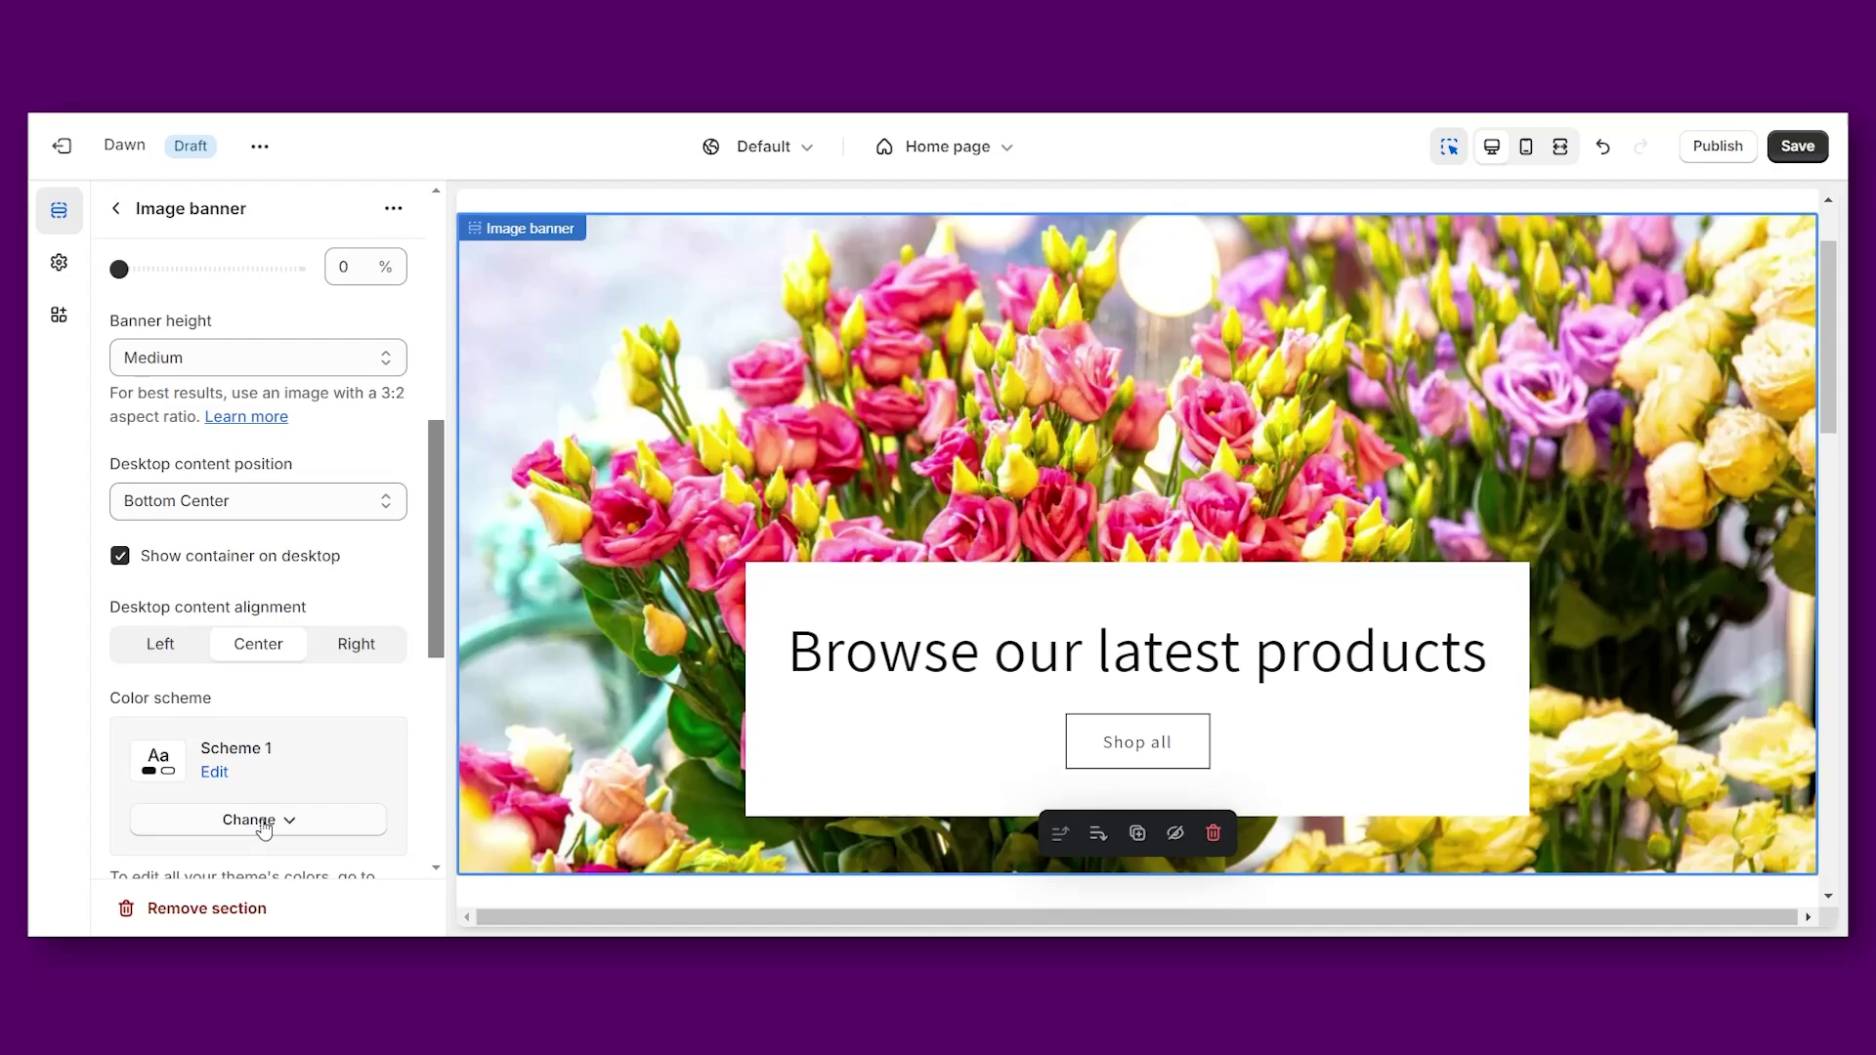
pyautogui.click(256, 820)
pyautogui.click(332, 700)
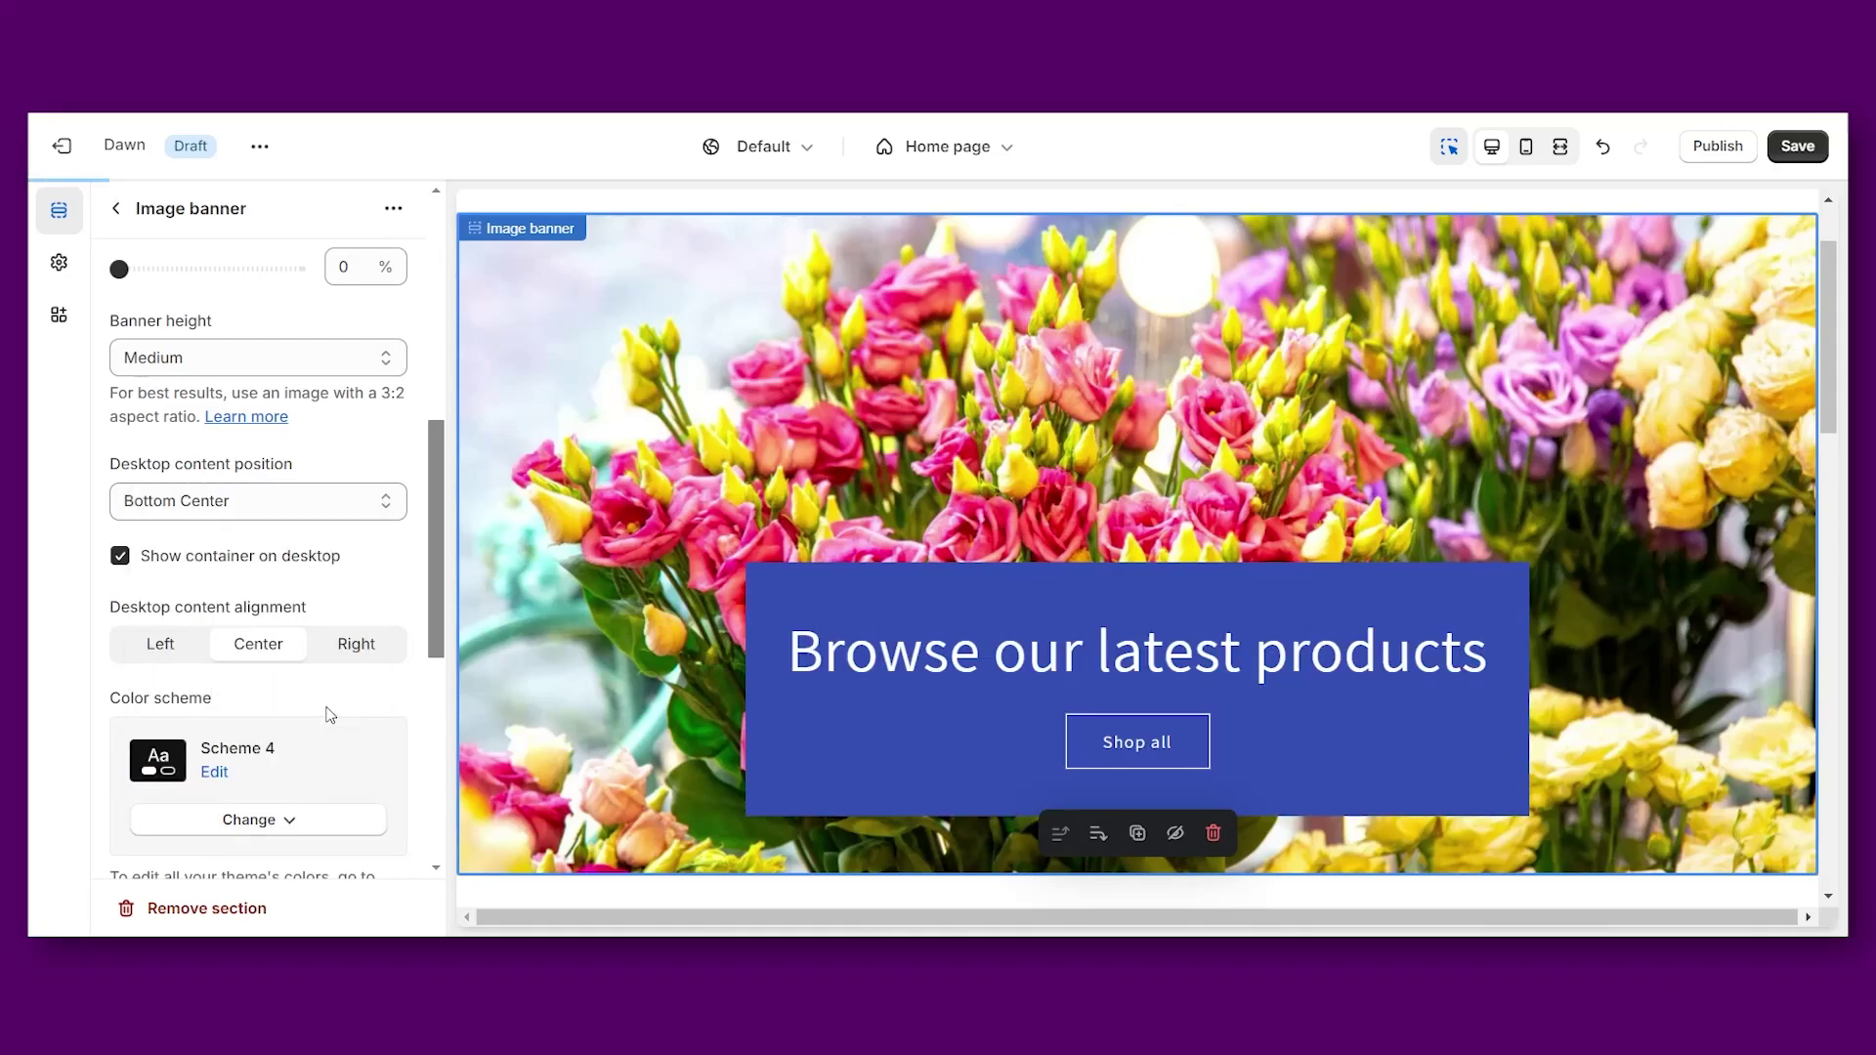
pyautogui.click(120, 556)
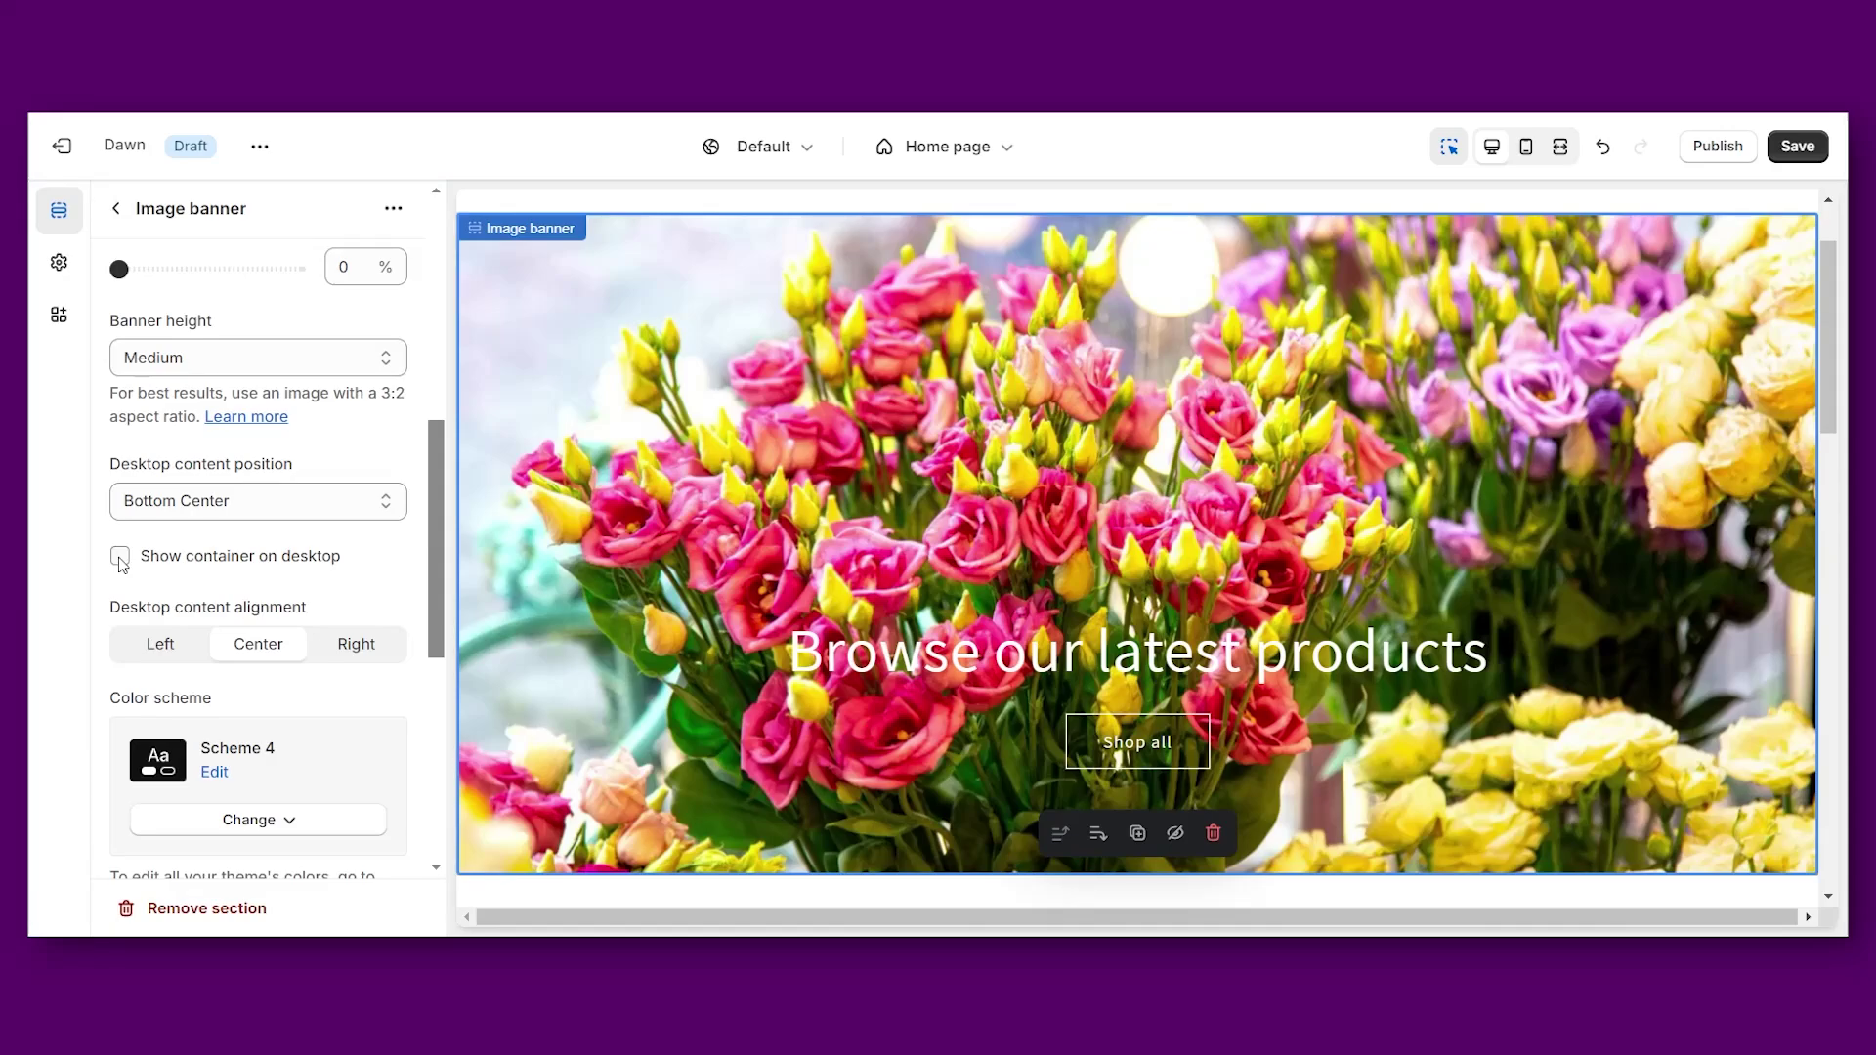
# - Save the image banner changes in the theme editor
pyautogui.click(1813, 157)
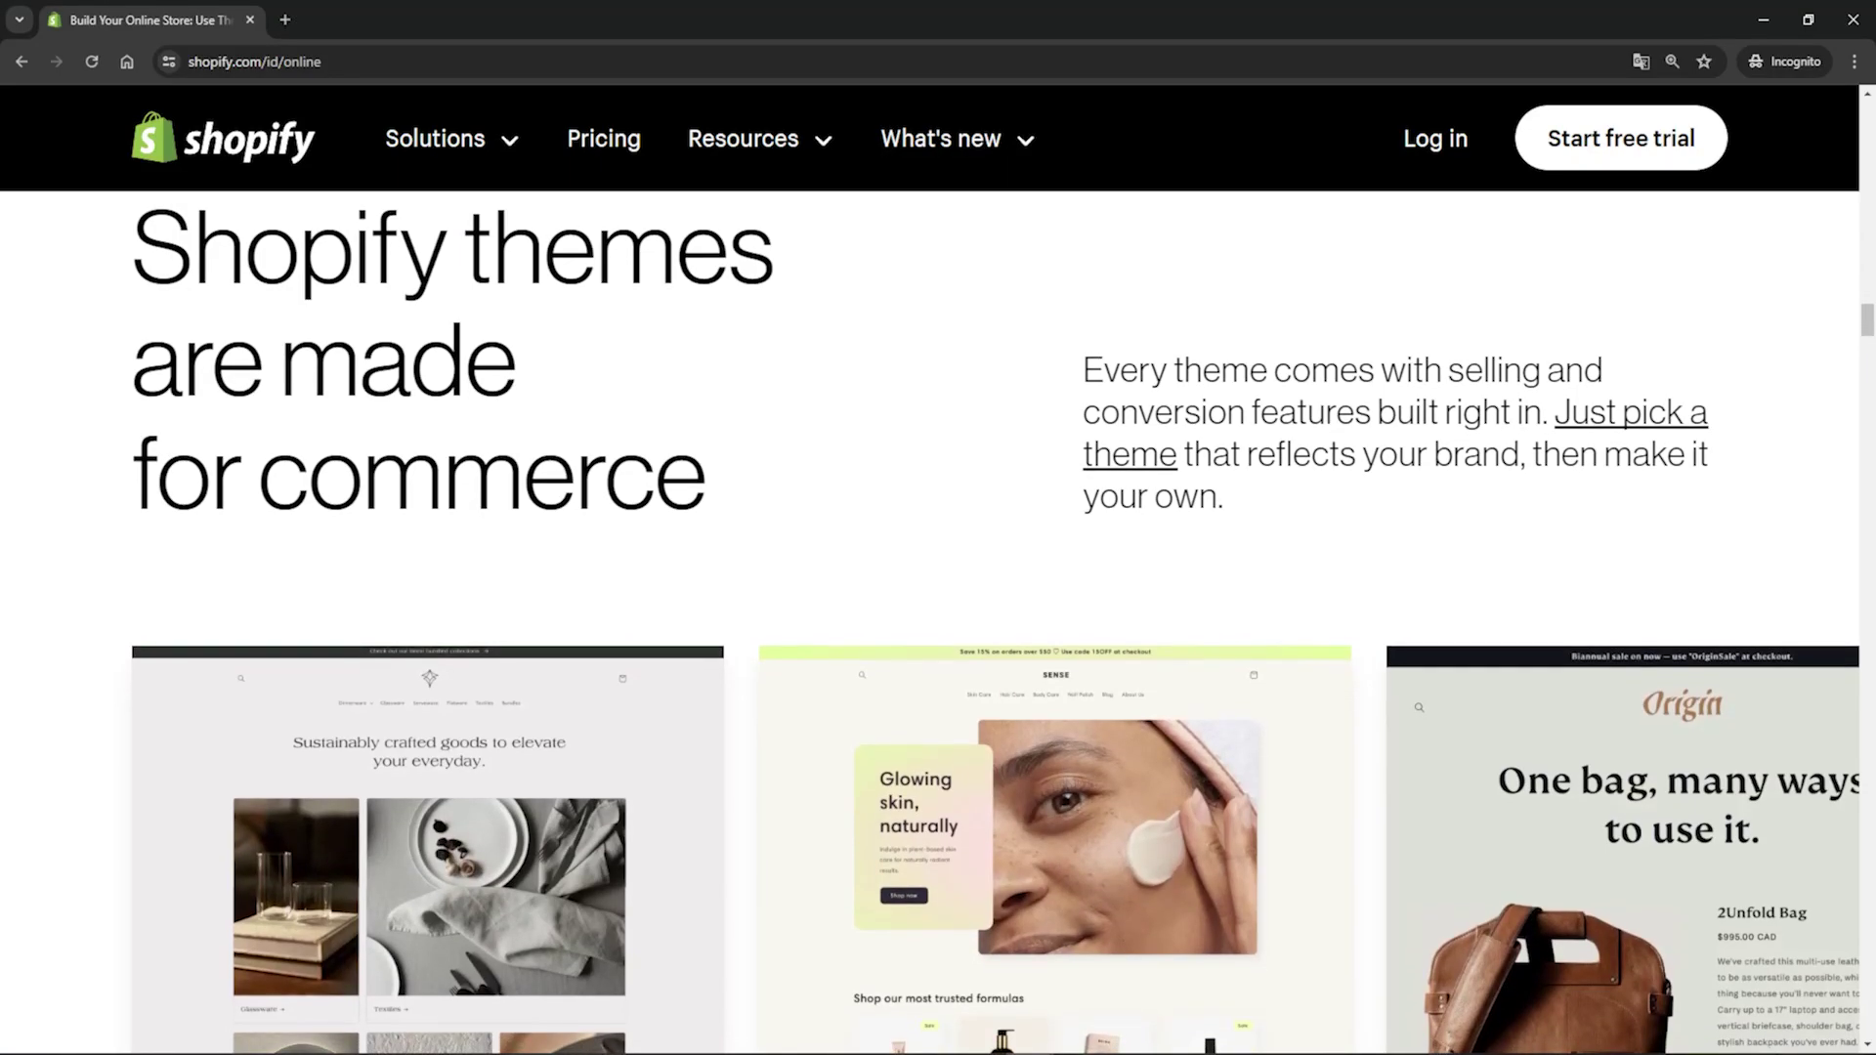
# - Scroll down the shopify.com themes-for-commerce page
pyautogui.scroll(-1, 938, 625)
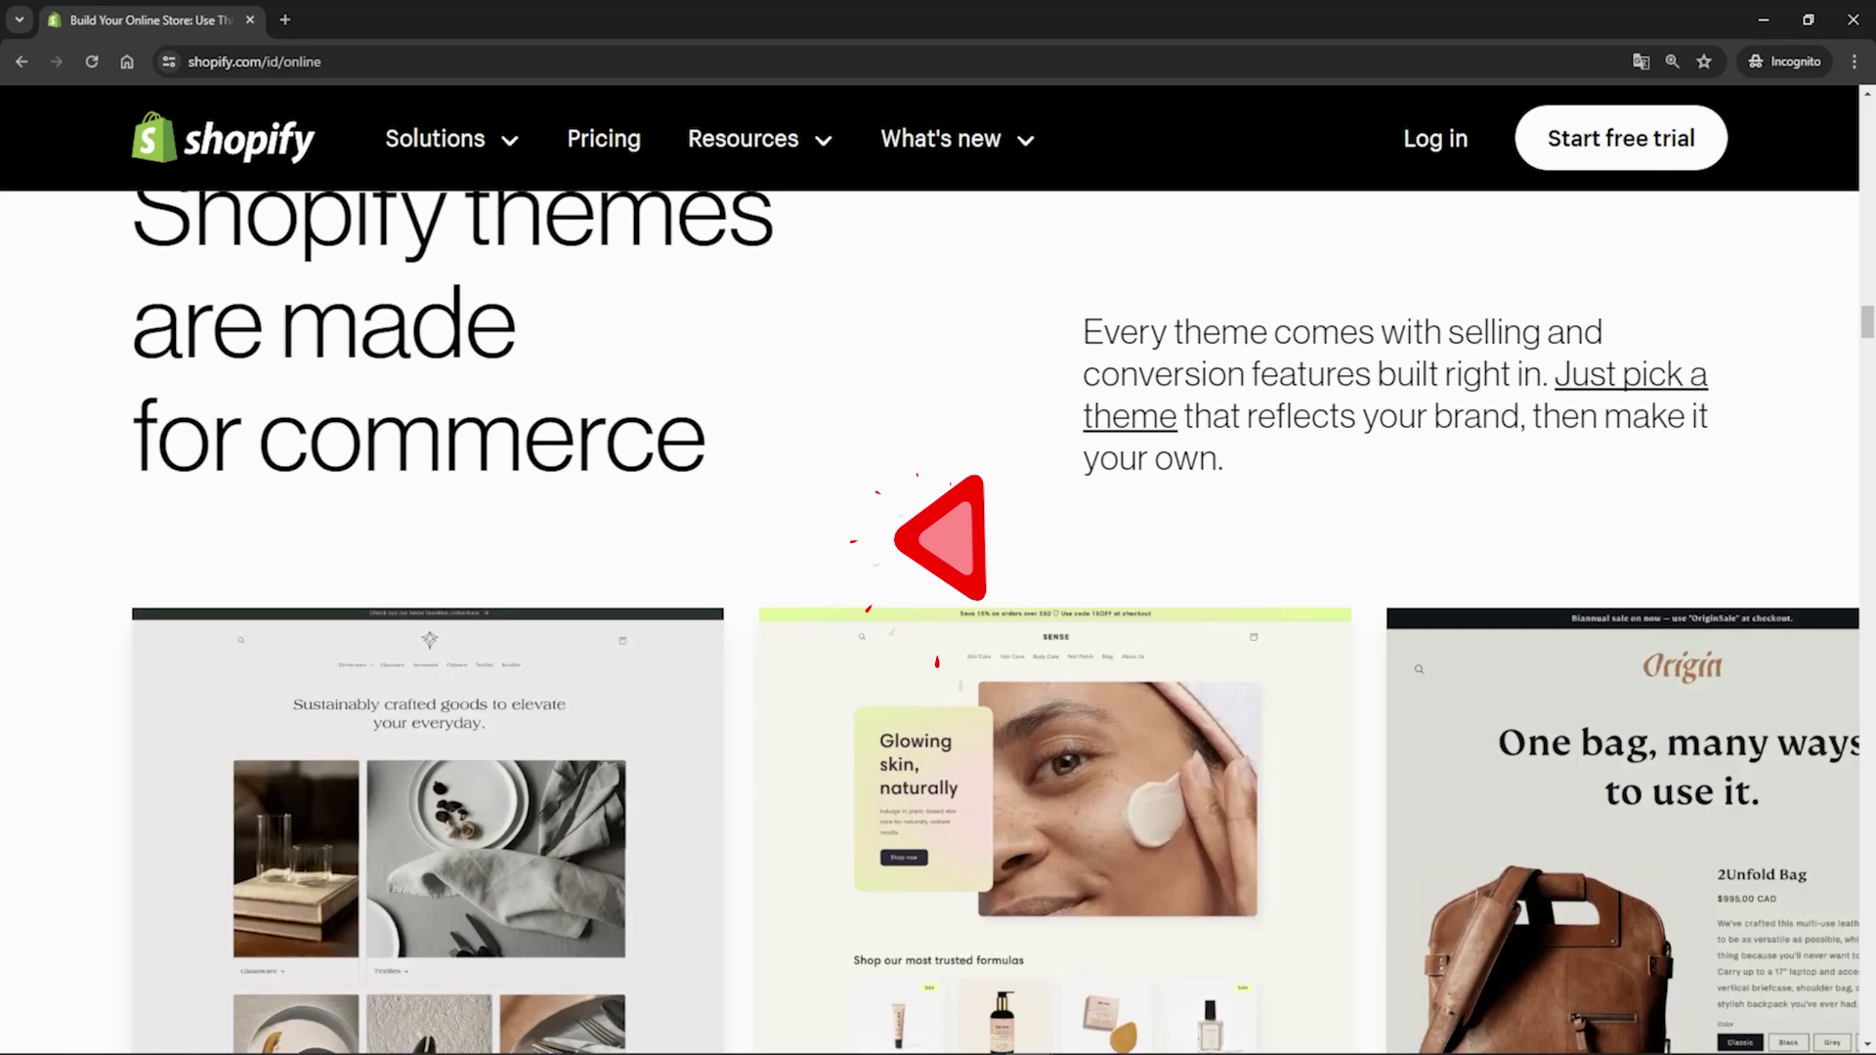